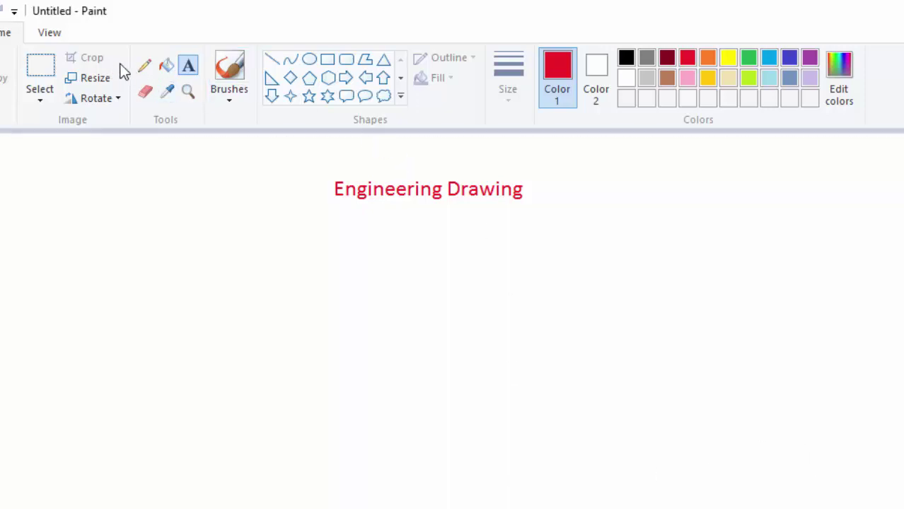
# Step: Delete the "Engineering Drawing" text from the canvas
pyautogui.click(39, 68)
pyautogui.moveTo(316, 172)
pyautogui.mouseDown()
pyautogui.moveTo(592, 228)
pyautogui.moveTo(551, 219)
pyautogui.mouseUp()
pyautogui.press('Delete')
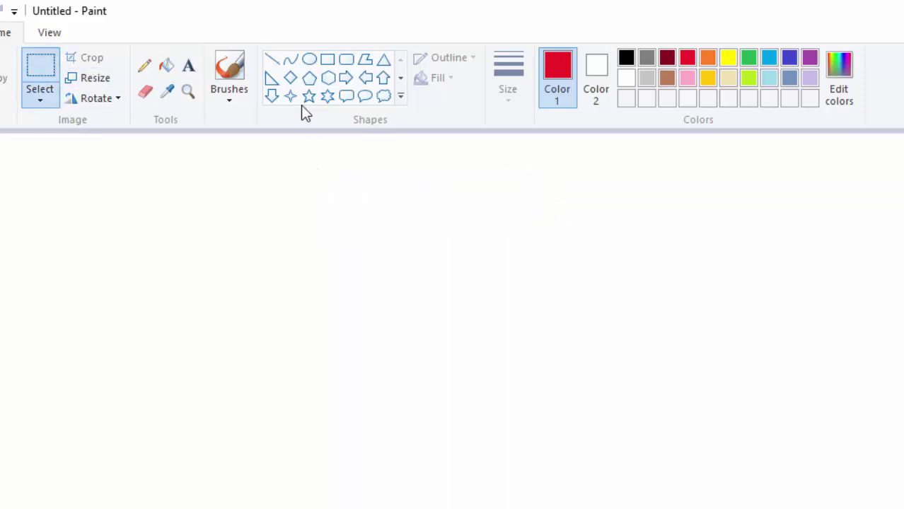
# Step: Draw a diamond-shaped top face with black lines of the second-thinnest size, and erase the line overshooting its right corner
pyautogui.click(271, 60)
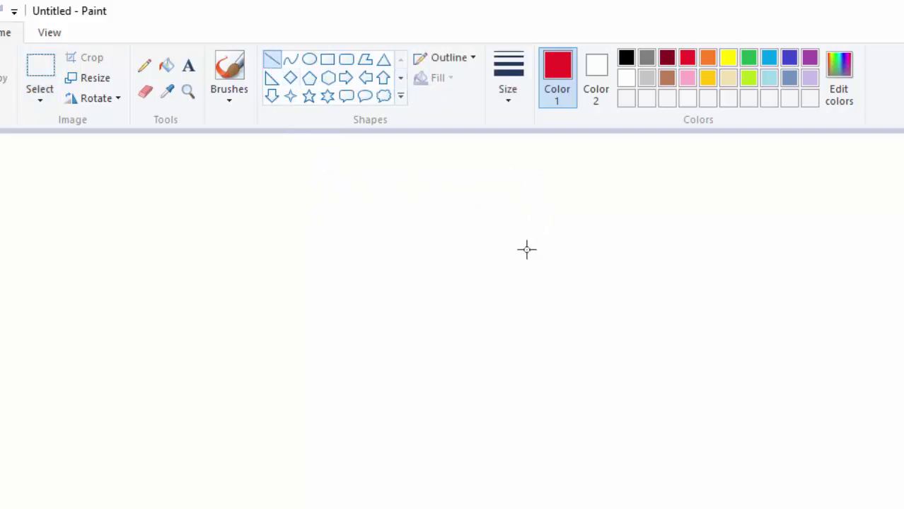
pyautogui.click(507, 103)
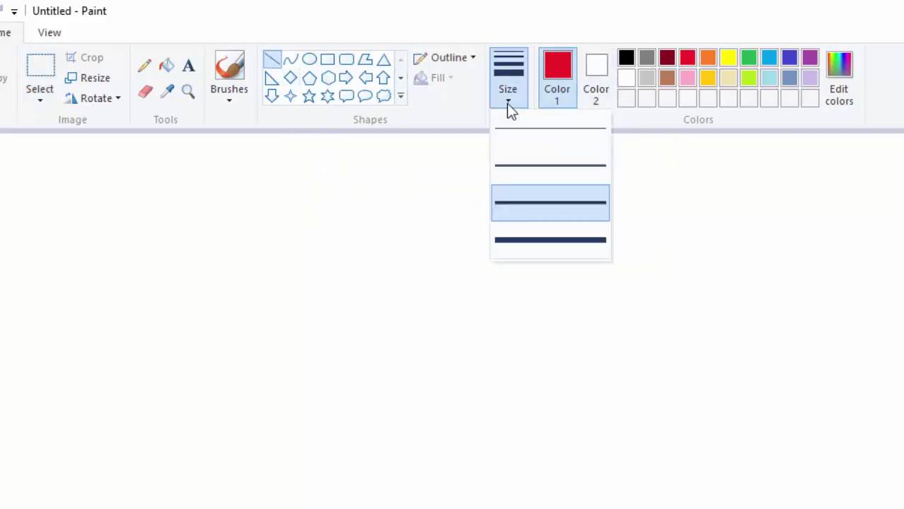
pyautogui.click(522, 165)
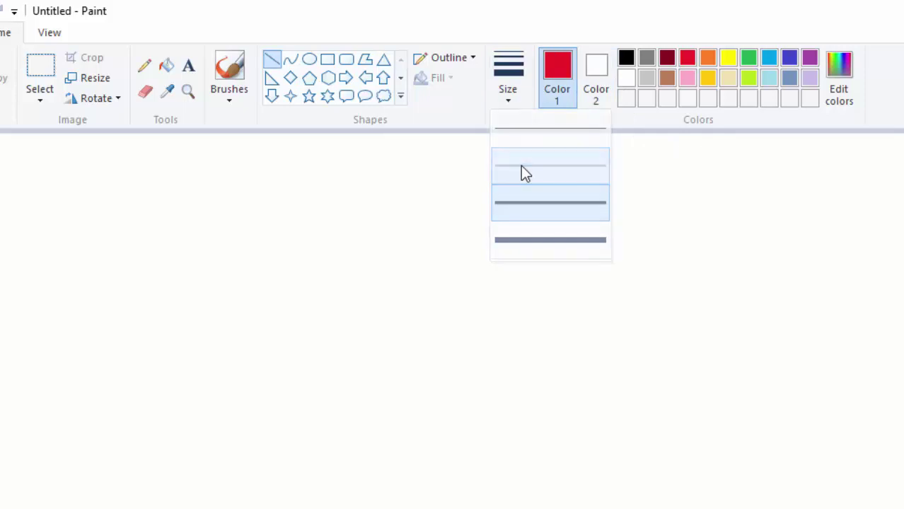
pyautogui.click(626, 59)
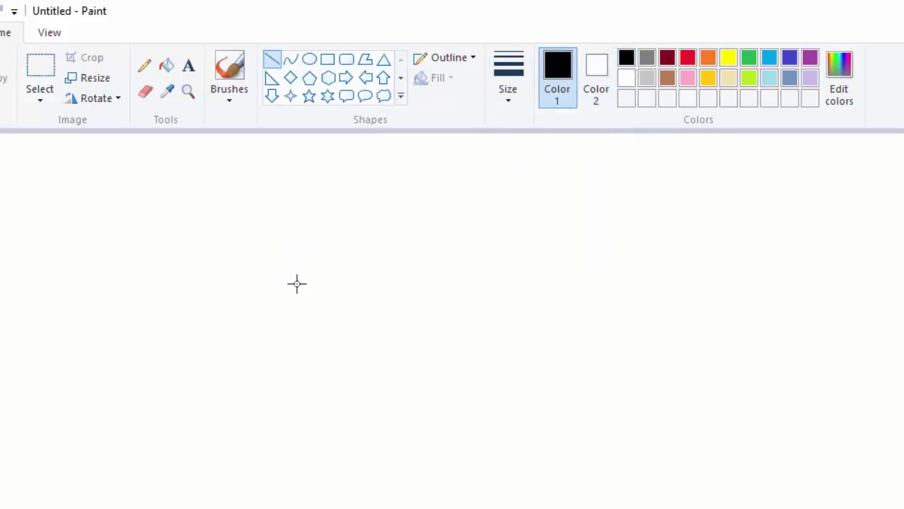
pyautogui.moveTo(270, 297)
pyautogui.mouseDown()
pyautogui.moveTo(447, 227)
pyautogui.moveTo(436, 223)
pyautogui.moveTo(440, 212)
pyautogui.mouseUp()
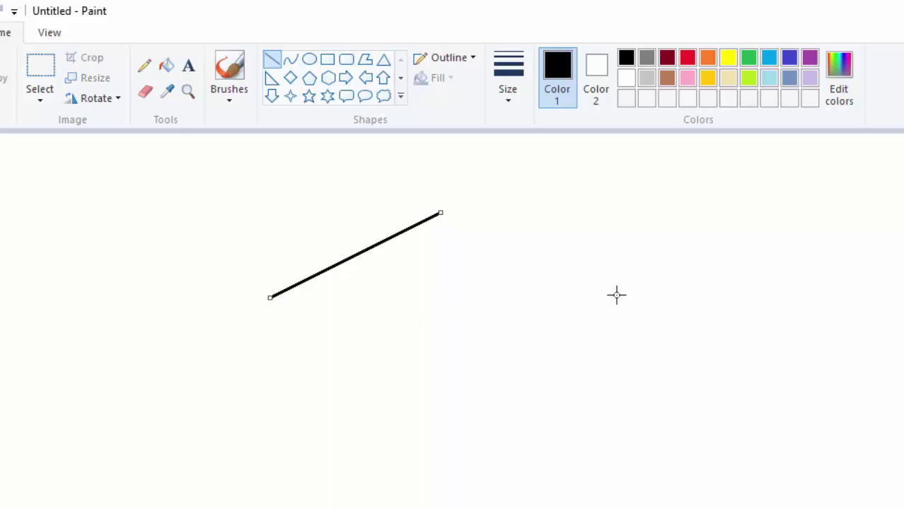
pyautogui.moveTo(270, 298); pyautogui.dragTo(428, 379)
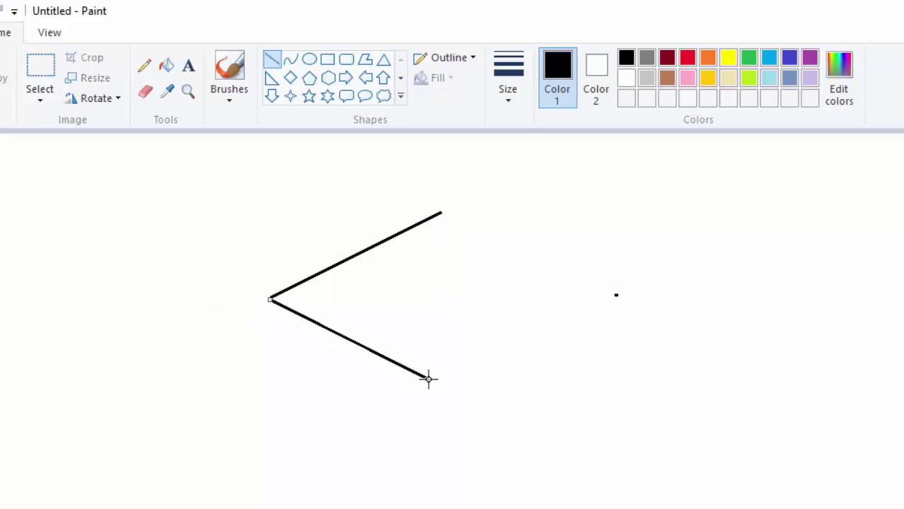
pyautogui.click(520, 379)
pyautogui.moveTo(430, 378); pyautogui.dragTo(637, 265)
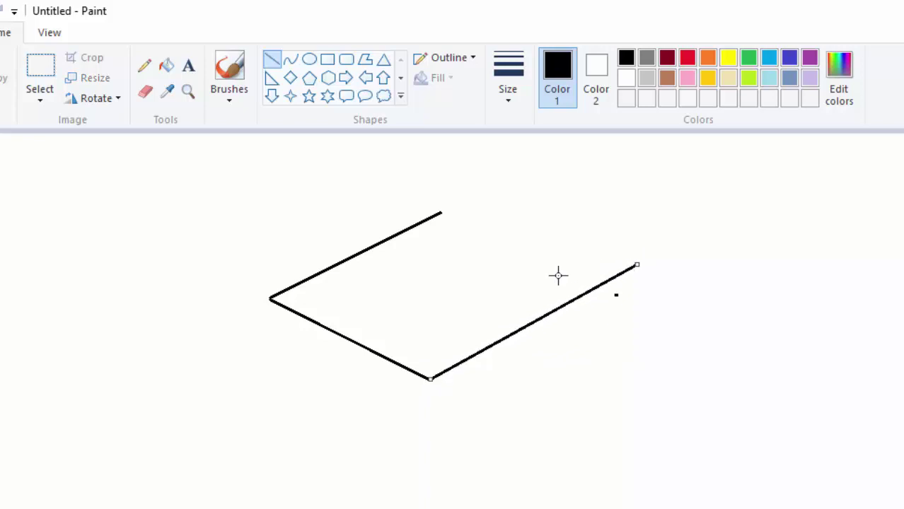
pyautogui.moveTo(440, 213); pyautogui.dragTo(599, 285)
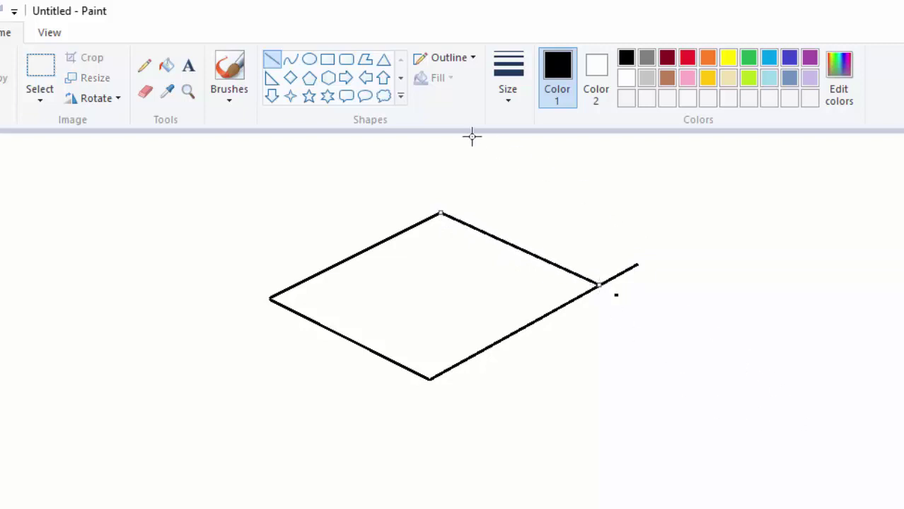
pyautogui.click(145, 96)
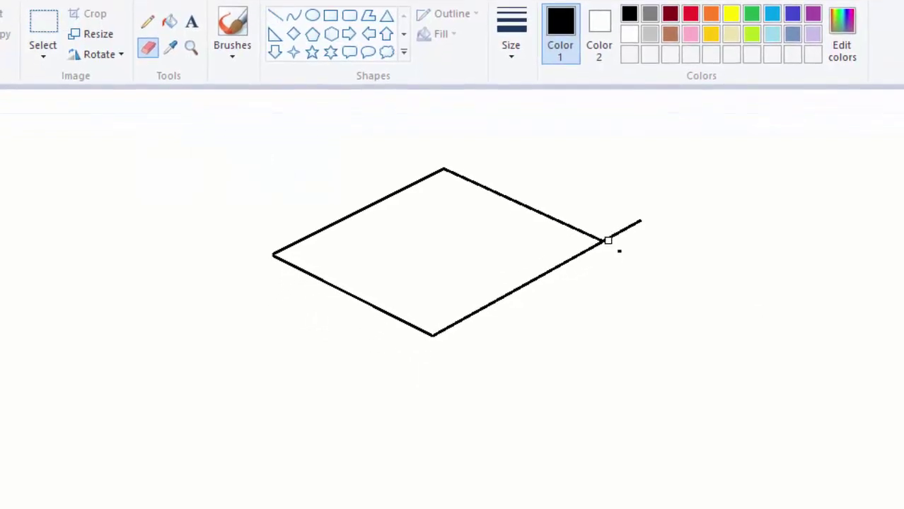
pyautogui.moveTo(609, 240)
pyautogui.mouseDown()
pyautogui.moveTo(650, 218)
pyautogui.moveTo(628, 229)
pyautogui.mouseUp()
# Step: Draw the box's front-left face with two vertical edges and a slanted bottom edge, and erase the bottom edge's overshoot
pyautogui.click(275, 15)
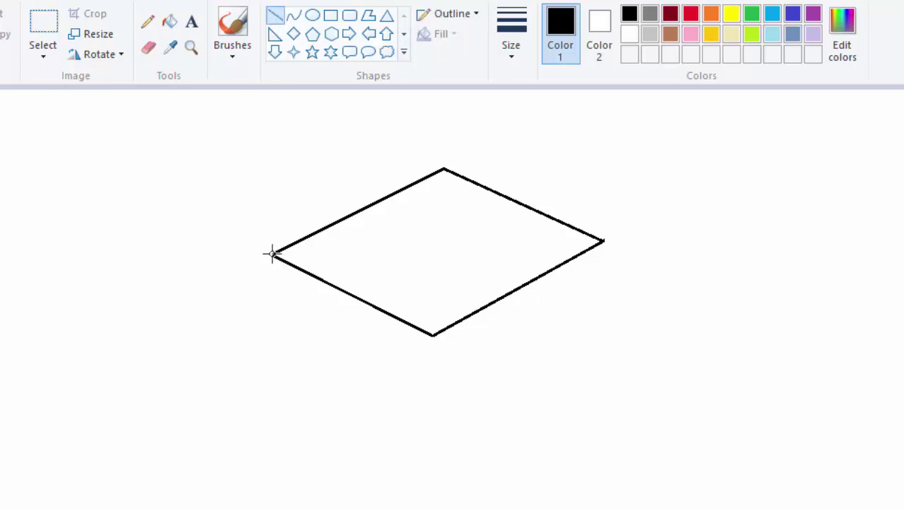
pyautogui.moveTo(273, 255); pyautogui.dragTo(273, 320)
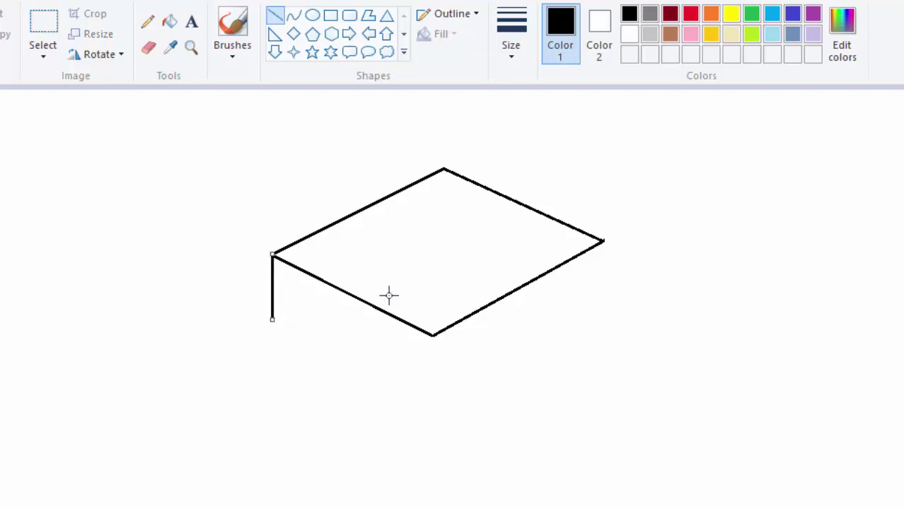
pyautogui.click(276, 21)
pyautogui.moveTo(272, 319); pyautogui.dragTo(480, 430)
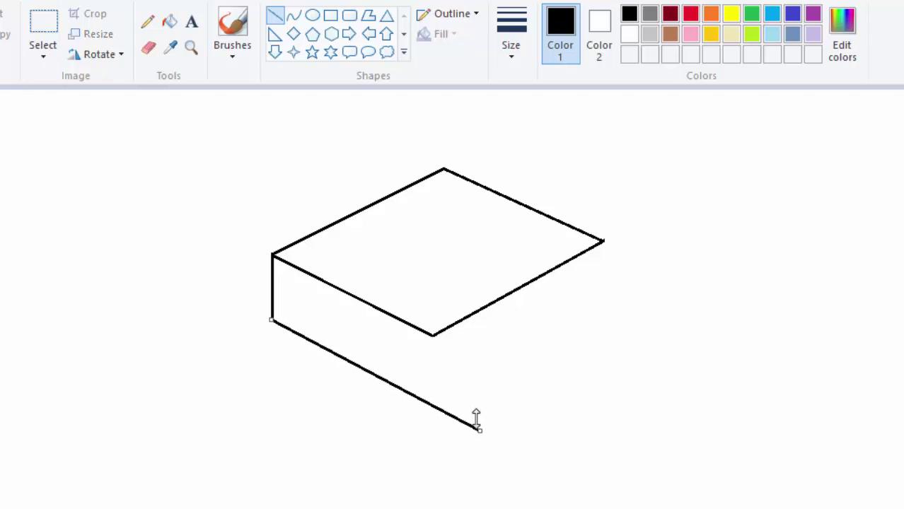
pyautogui.click(276, 17)
pyautogui.moveTo(431, 335)
pyautogui.mouseDown()
pyautogui.moveTo(440, 389)
pyautogui.moveTo(432, 405)
pyautogui.mouseUp()
pyautogui.click(148, 48)
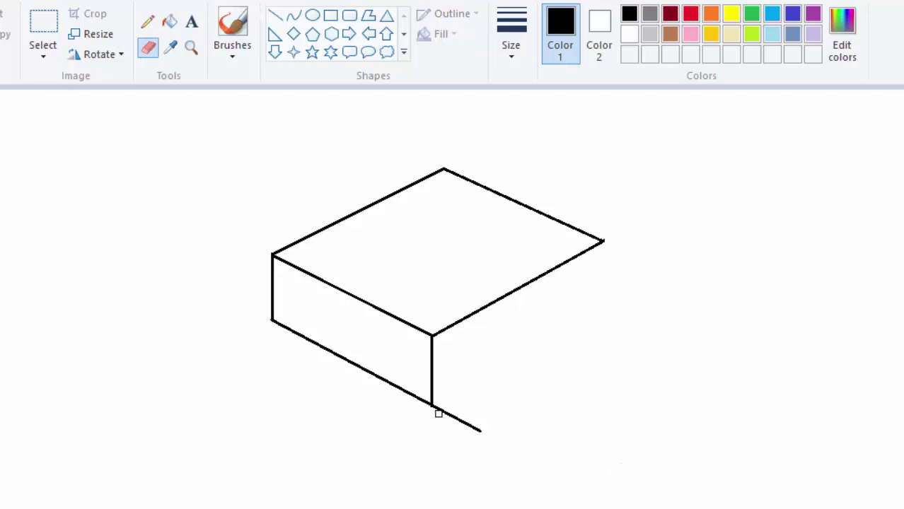
pyautogui.moveTo(439, 411); pyautogui.dragTo(472, 432)
# Step: Draw the front-right face's slanted bottom edge and right vertical edge, and erase the bottom edge's overshoot
pyautogui.click(275, 15)
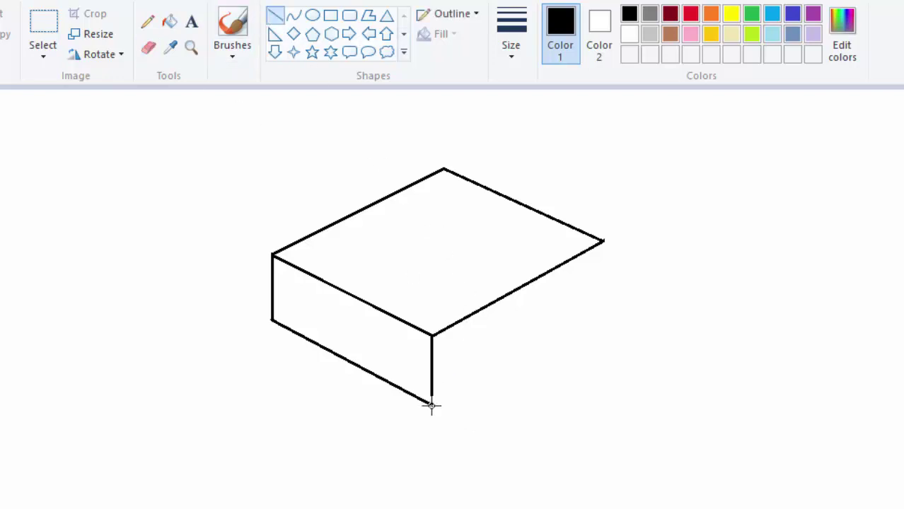
pyautogui.moveTo(432, 405)
pyautogui.mouseDown()
pyautogui.moveTo(478, 360)
pyautogui.moveTo(660, 273)
pyautogui.mouseUp()
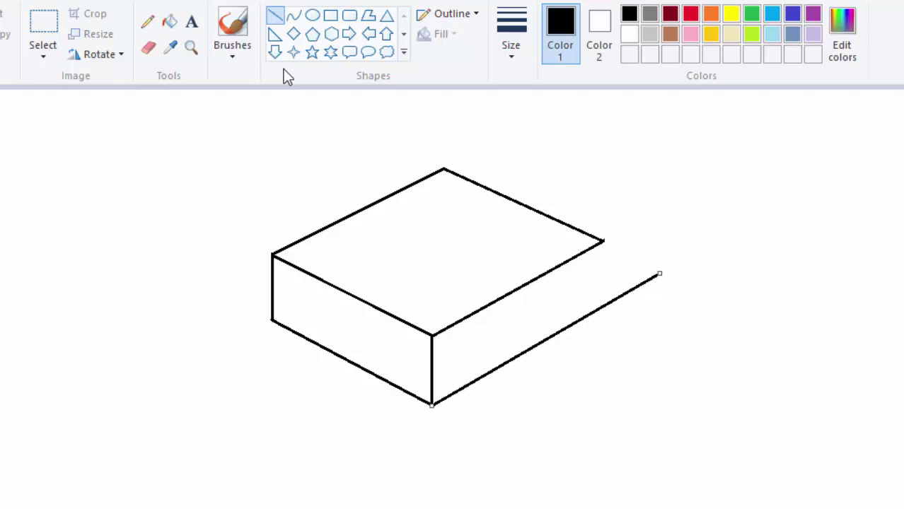
pyautogui.click(295, 17)
pyautogui.click(277, 17)
pyautogui.moveTo(602, 242); pyautogui.dragTo(601, 307)
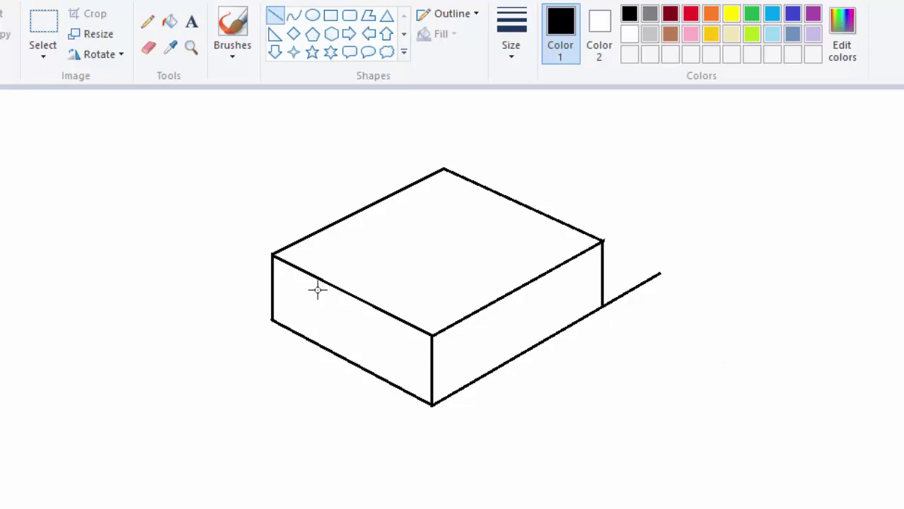
pyautogui.click(148, 47)
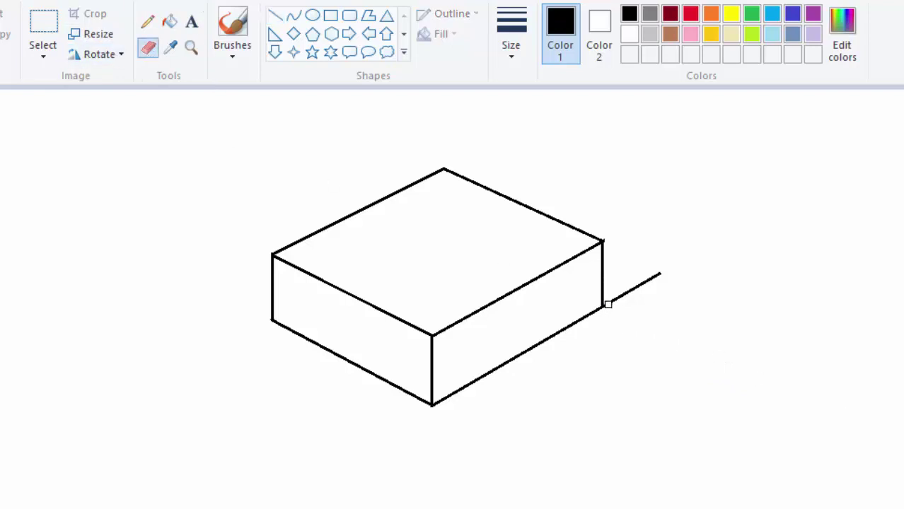
pyautogui.moveTo(608, 305); pyautogui.dragTo(631, 293)
# Step: Draw an upward-slanting open flap along the top face's back-right edge and erase its overshooting outer line
pyautogui.click(276, 17)
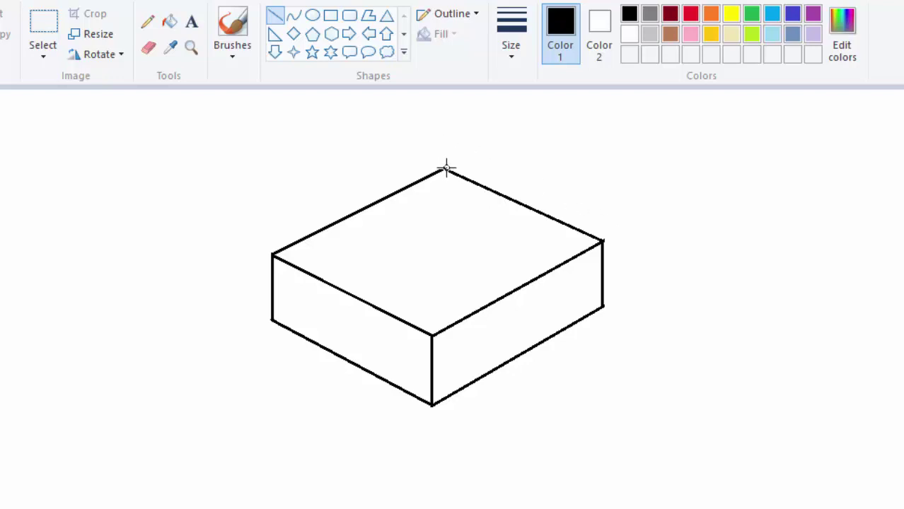
pyautogui.moveTo(443, 168); pyautogui.dragTo(456, 122)
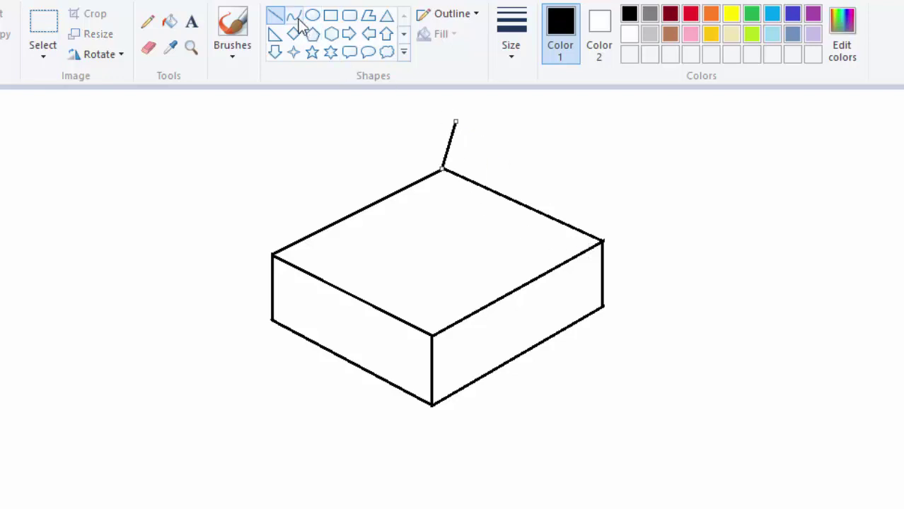
pyautogui.click(276, 15)
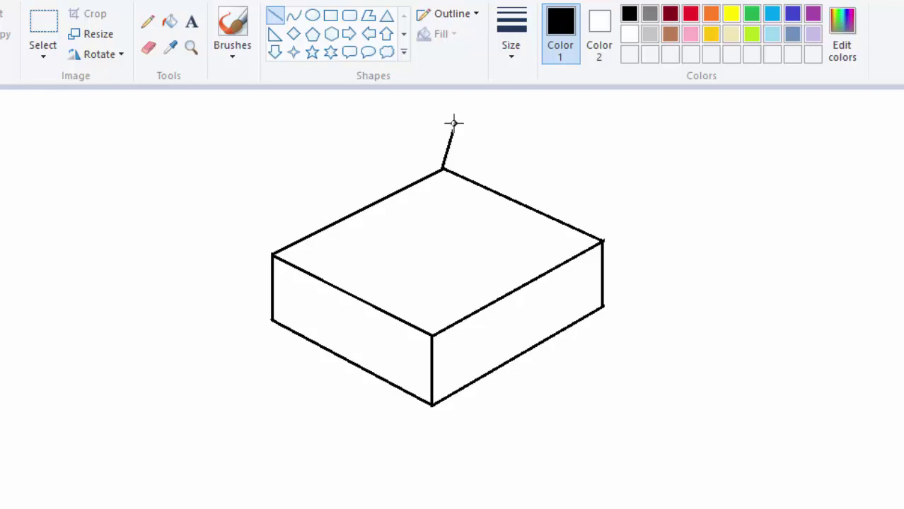
pyautogui.moveTo(455, 122); pyautogui.dragTo(662, 211)
pyautogui.click(273, 14)
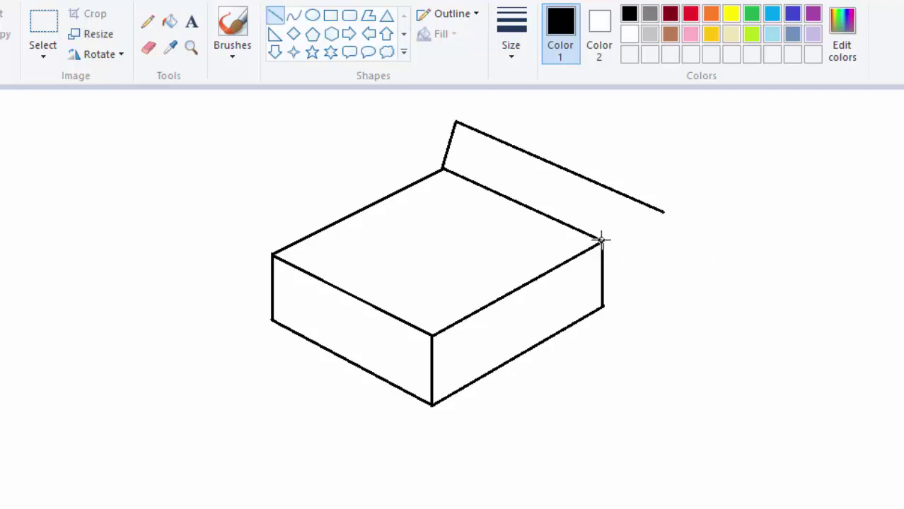
pyautogui.moveTo(601, 240); pyautogui.dragTo(621, 192)
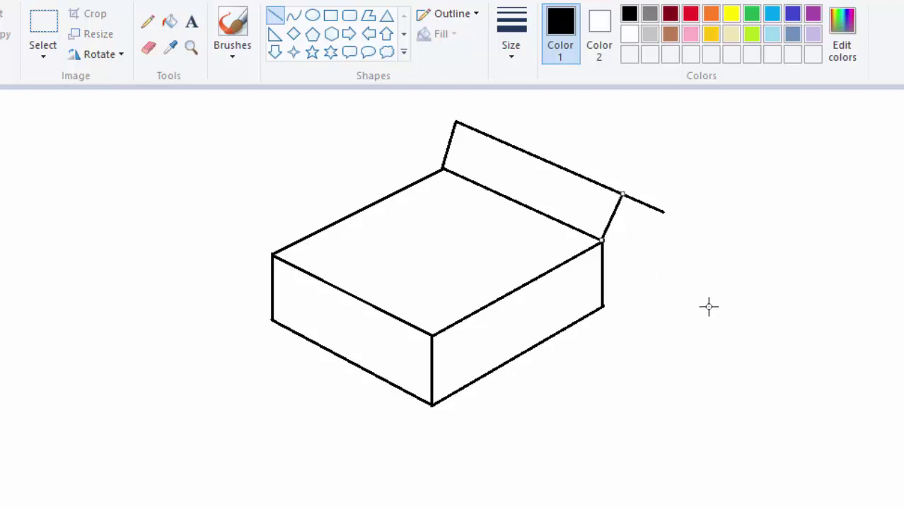
pyautogui.click(147, 50)
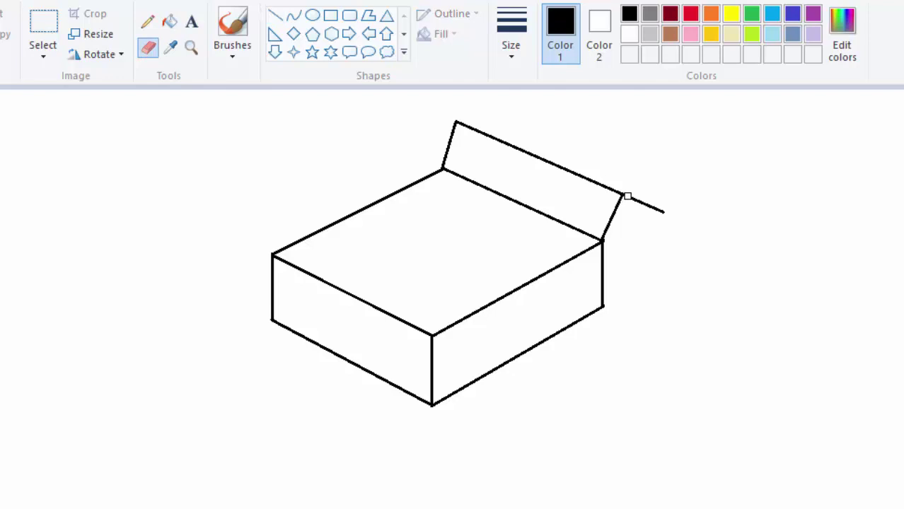
pyautogui.moveTo(628, 196); pyautogui.dragTo(719, 227)
# Step: Draw an open flap along the back-left edge, and erase its overshoot and the upper part of the box's right vertical edge
pyautogui.click(275, 15)
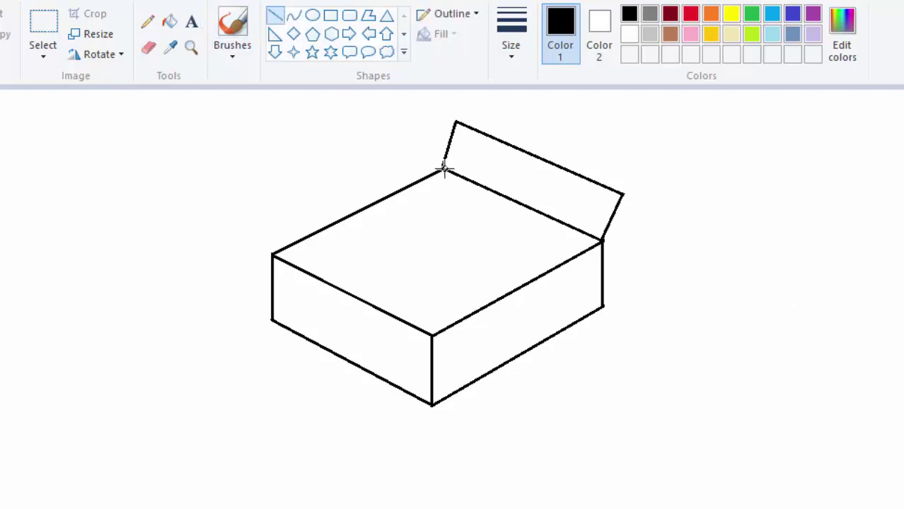
pyautogui.moveTo(443, 169); pyautogui.dragTo(408, 127)
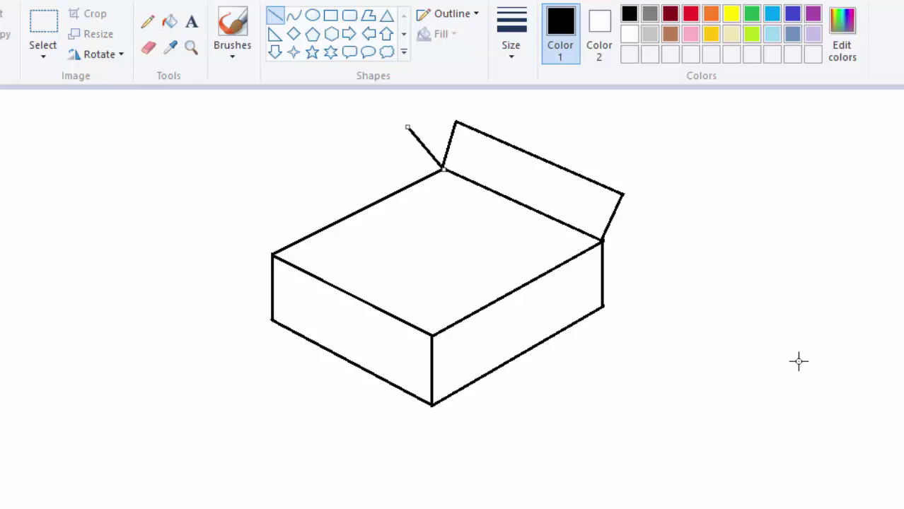
pyautogui.click(722, 262)
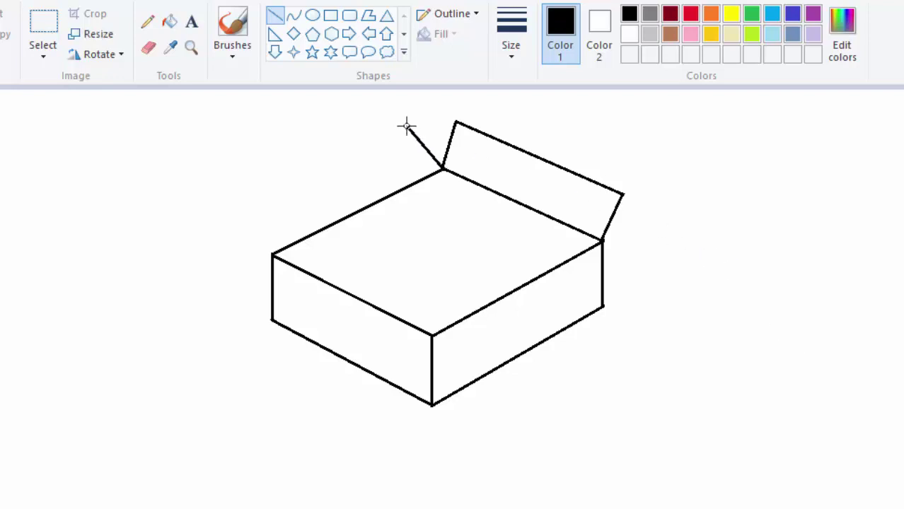
pyautogui.moveTo(407, 127); pyautogui.dragTo(219, 215)
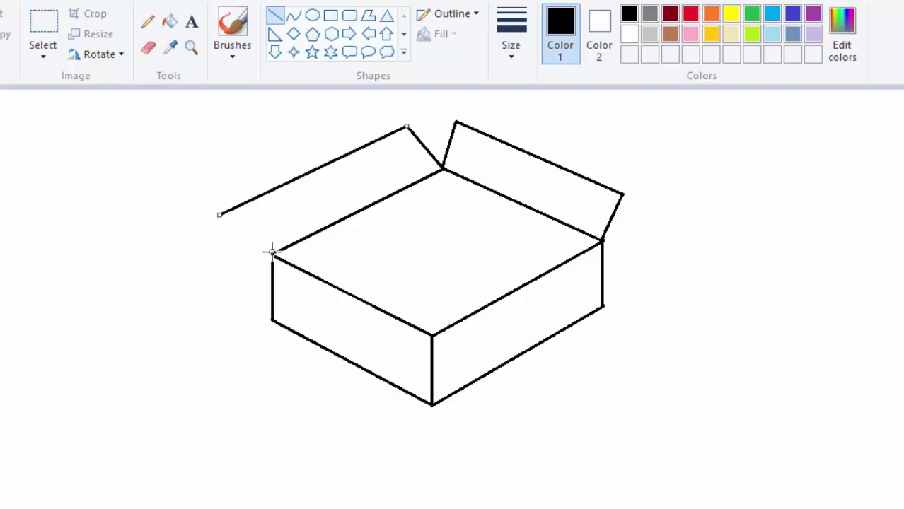
pyautogui.moveTo(272, 253)
pyautogui.mouseDown()
pyautogui.moveTo(255, 210)
pyautogui.moveTo(234, 208)
pyautogui.mouseUp()
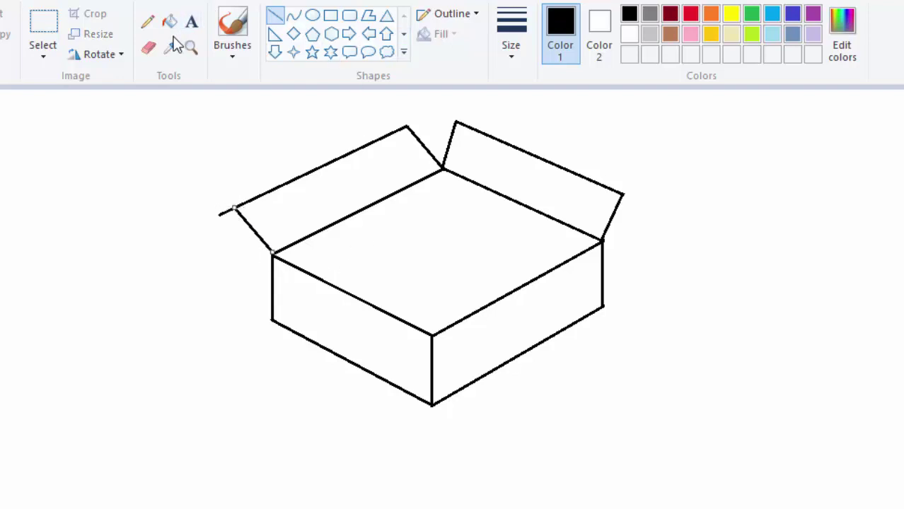
pyautogui.click(148, 47)
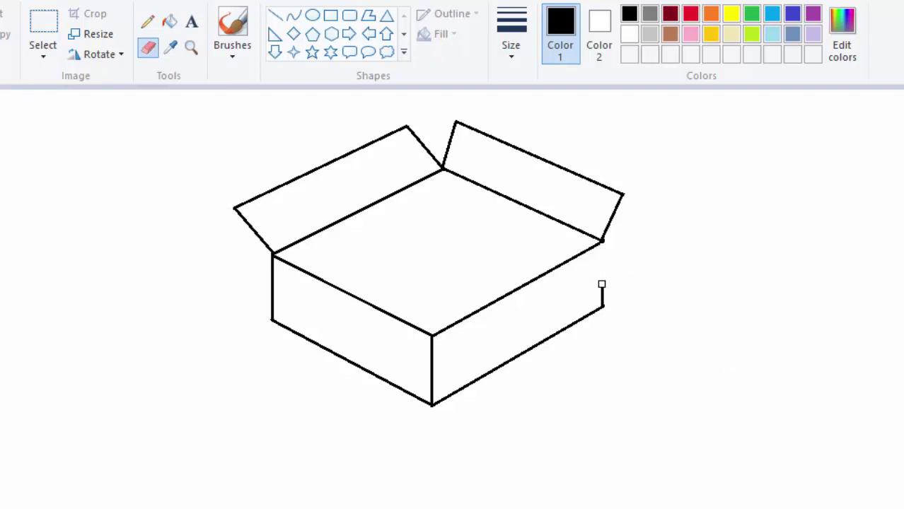
# Step: Draw a downward-slanting open flap along the top opening's front-right edge using three straight lines
pyautogui.click(276, 17)
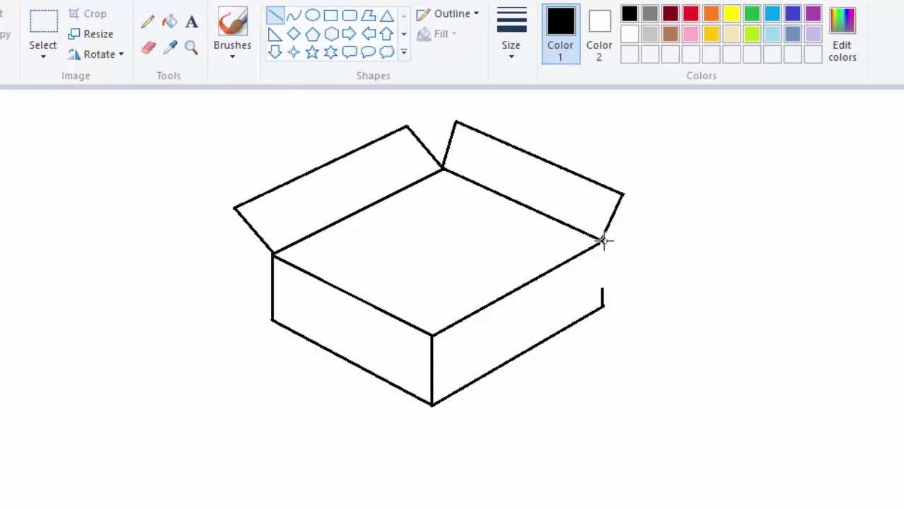
pyautogui.moveTo(602, 242)
pyautogui.mouseDown()
pyautogui.moveTo(650, 266)
pyautogui.moveTo(626, 256)
pyautogui.moveTo(632, 262)
pyautogui.moveTo(619, 264)
pyautogui.moveTo(632, 266)
pyautogui.mouseUp()
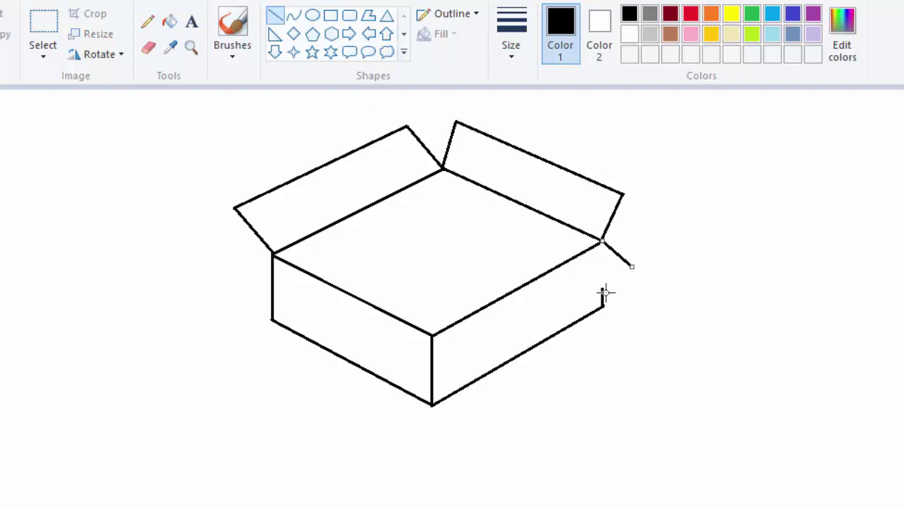
pyautogui.click(147, 51)
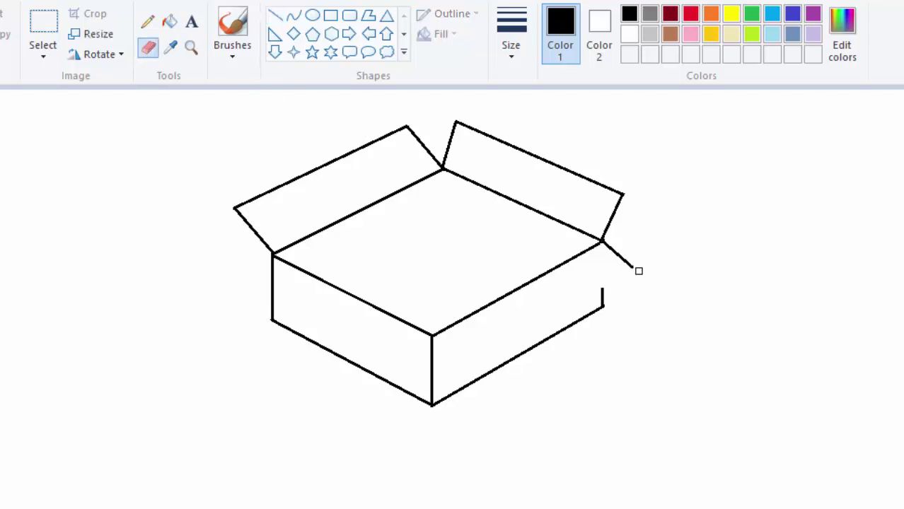
pyautogui.click(275, 14)
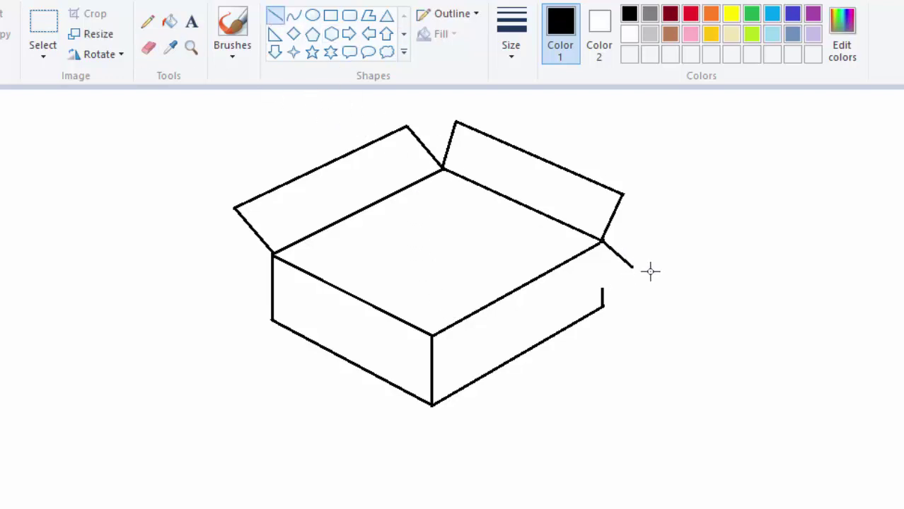
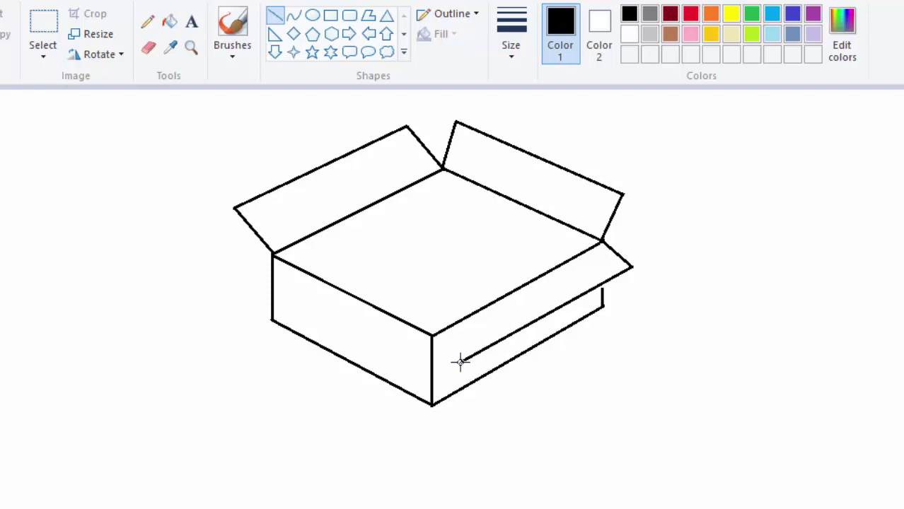
pyautogui.moveTo(460, 362); pyautogui.dragTo(461, 362)
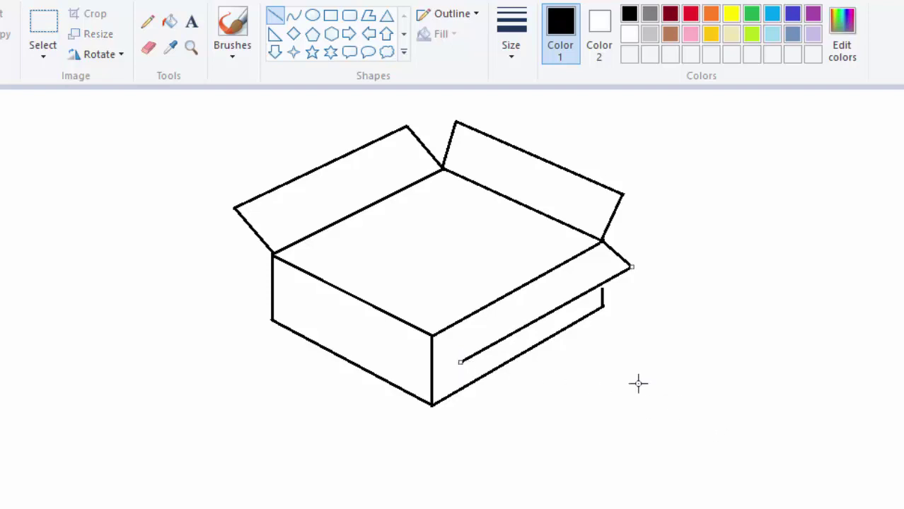
pyautogui.click(276, 18)
pyautogui.moveTo(433, 333)
pyautogui.mouseDown()
pyautogui.moveTo(445, 357)
pyautogui.moveTo(460, 361)
pyautogui.mouseUp()
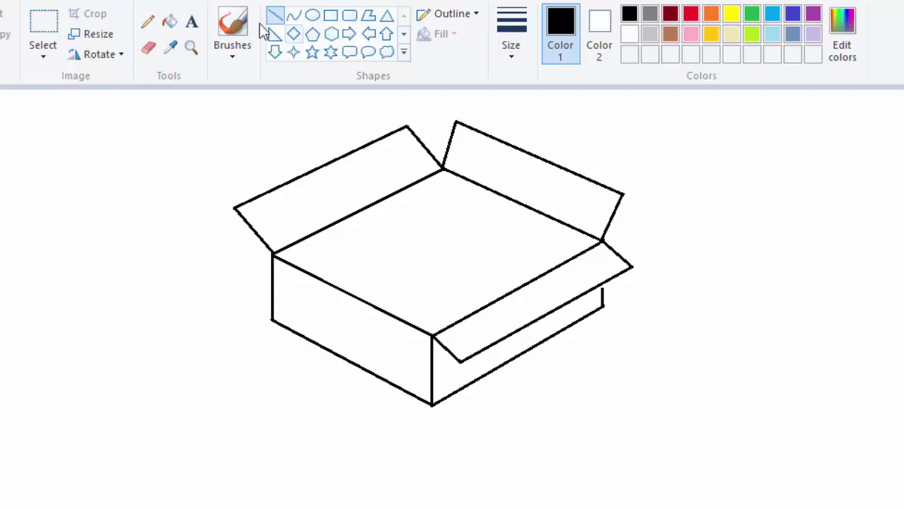
# Step: Extend the box's right vertical edge up to the flap, and erase the upper part of the left vertical edge
pyautogui.click(294, 17)
pyautogui.click(276, 16)
pyautogui.click(148, 47)
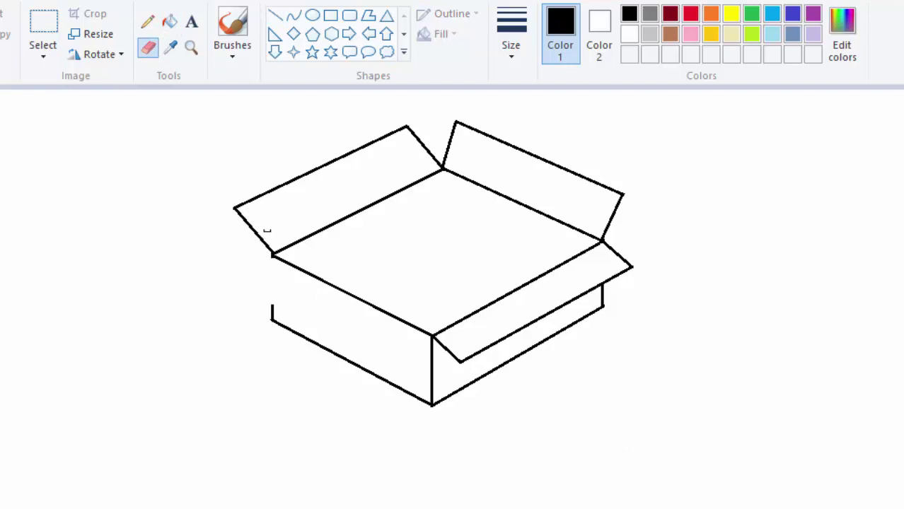
# Step: Draw a downward-slanting open flap along the front-left edge, and extend the box's left vertical edge up to it
pyautogui.click(275, 16)
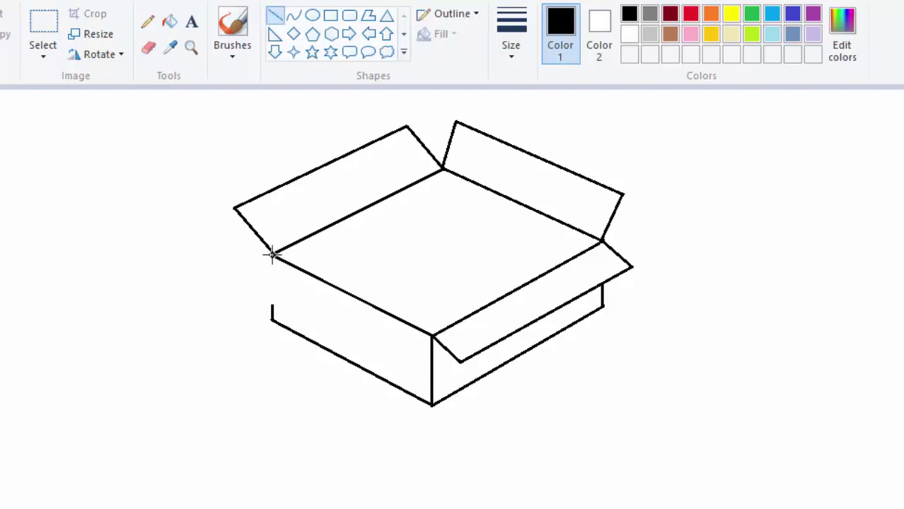
pyautogui.moveTo(264, 262); pyautogui.dragTo(241, 282)
pyautogui.moveTo(242, 281); pyautogui.dragTo(241, 281)
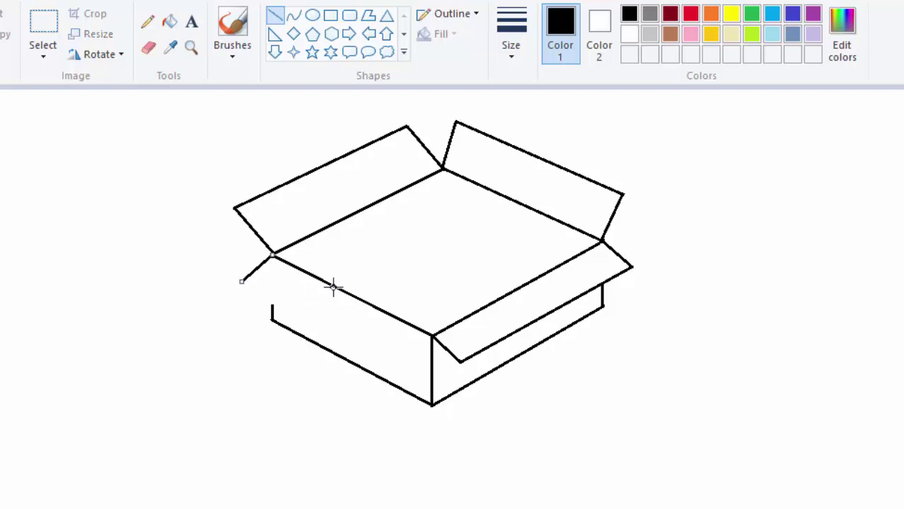
pyautogui.click(276, 16)
pyautogui.moveTo(240, 283)
pyautogui.mouseDown()
pyautogui.moveTo(335, 344)
pyautogui.moveTo(416, 363)
pyautogui.moveTo(396, 371)
pyautogui.moveTo(401, 366)
pyautogui.mouseUp()
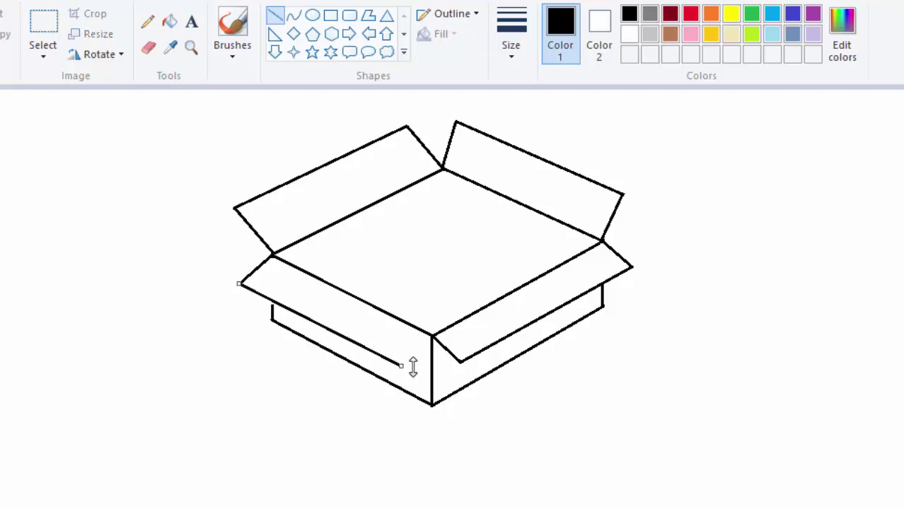
pyautogui.click(275, 19)
pyautogui.moveTo(430, 331); pyautogui.dragTo(415, 354)
pyautogui.hotkey('ctrl', 'z')
pyautogui.moveTo(431, 334); pyautogui.dragTo(402, 365)
pyautogui.click(282, 13)
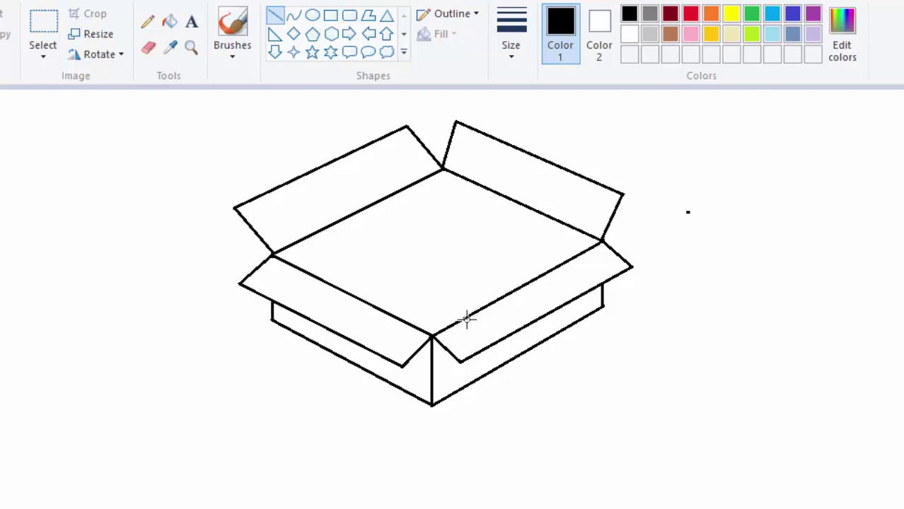
# Step: Draw the inner back corner with the thinnest line: one vertical line and two slanted floor lines ending at the front edges
pyautogui.click(515, 46)
pyautogui.click(510, 82)
pyautogui.moveTo(443, 170); pyautogui.dragTo(444, 232)
pyautogui.moveTo(448, 230); pyautogui.dragTo(443, 225)
pyautogui.moveTo(443, 225); pyautogui.dragTo(543, 274)
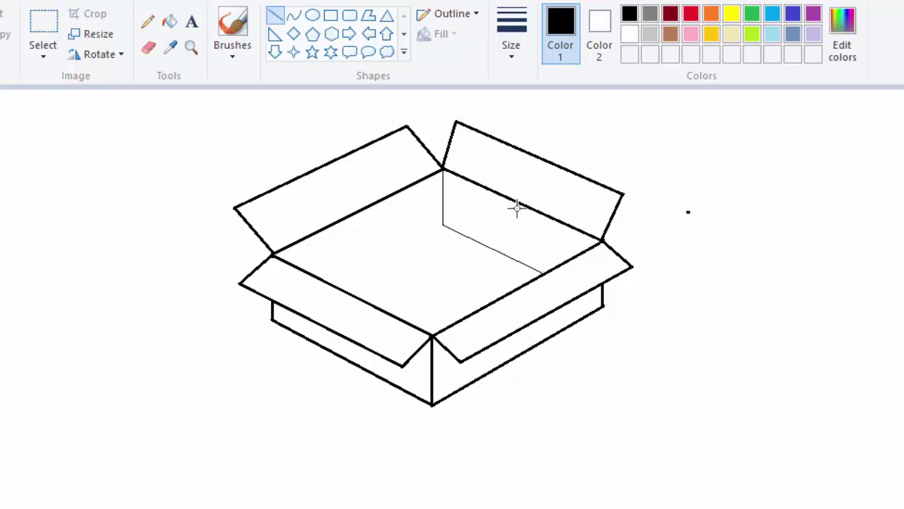
pyautogui.moveTo(443, 225); pyautogui.dragTo(331, 282)
pyautogui.click(747, 228)
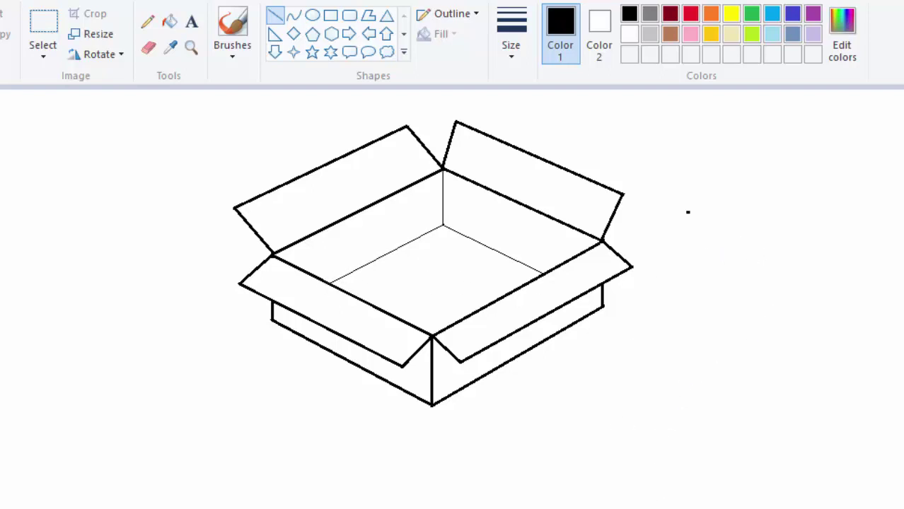
# Step: Erase the stray dot beside the box, and move the whole drawing down and to the left
pyautogui.click(149, 47)
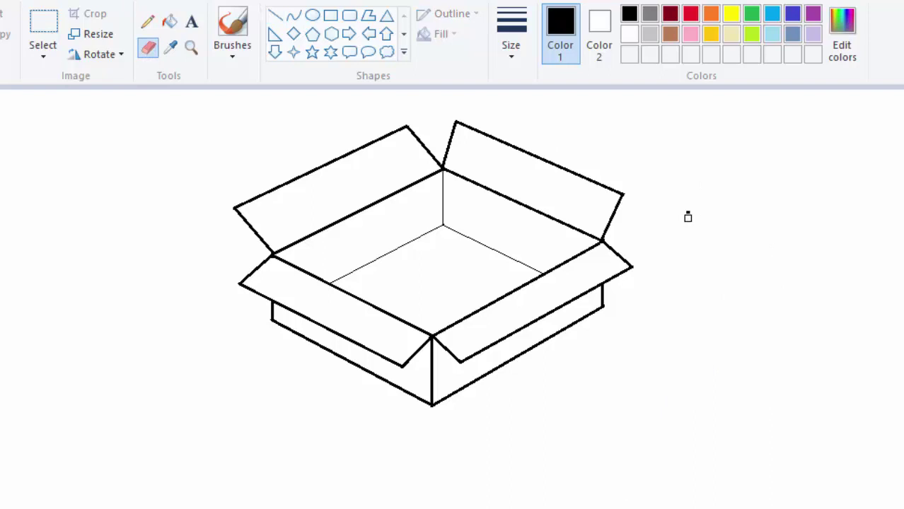
pyautogui.click(43, 23)
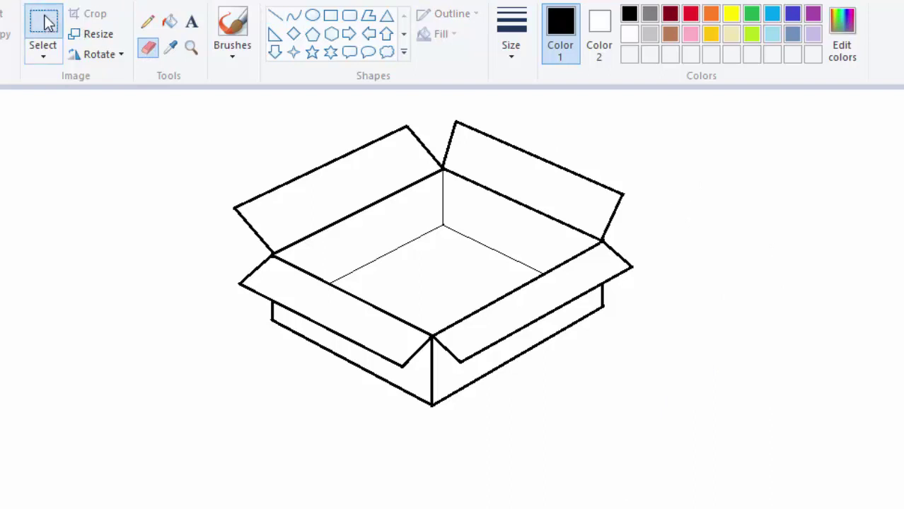
pyautogui.moveTo(192, 102)
pyautogui.mouseDown()
pyautogui.moveTo(588, 223)
pyautogui.moveTo(673, 312)
pyautogui.moveTo(646, 412)
pyautogui.mouseUp()
pyautogui.moveTo(450, 260)
pyautogui.mouseDown()
pyautogui.moveTo(455, 292)
pyautogui.moveTo(430, 325)
pyautogui.moveTo(386, 320)
pyautogui.mouseUp()
pyautogui.click(748, 277)
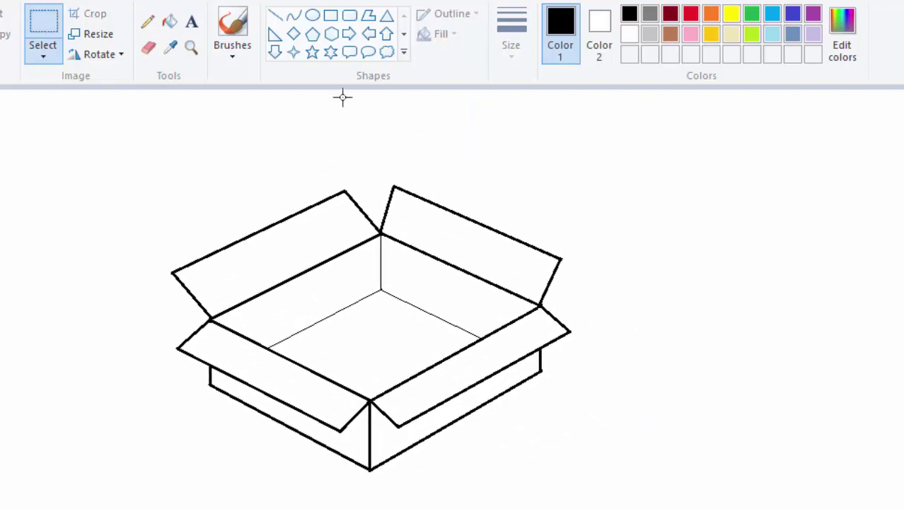
# Step: Fill the two inner walls and the floor of the box with Light yellow
pyautogui.click(735, 36)
pyautogui.click(171, 22)
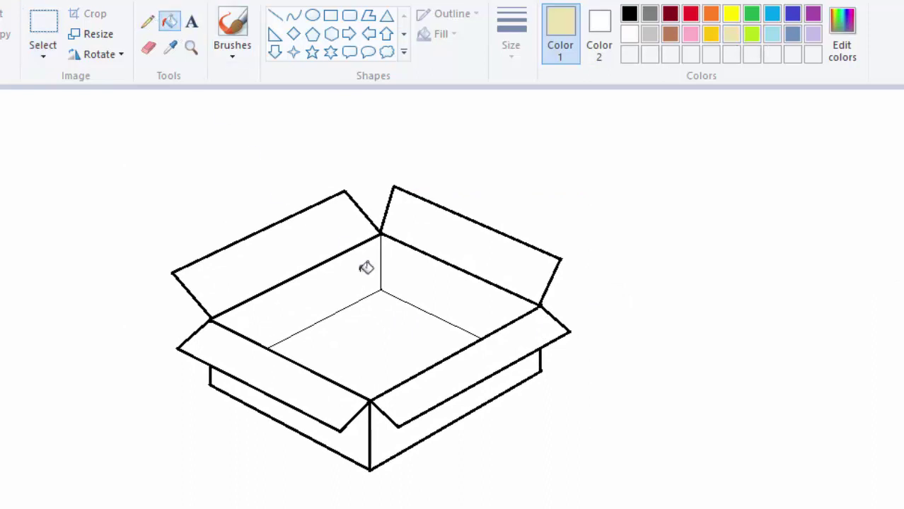
pyautogui.click(363, 292)
pyautogui.click(436, 285)
pyautogui.click(385, 327)
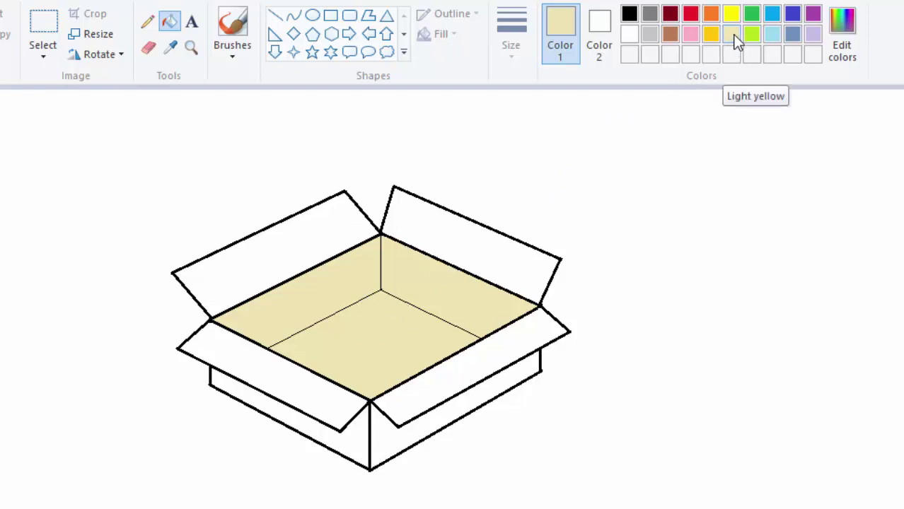
# Step: Darken the light yellow to a custom colour of Red 225, Green 205, Blue 108 and fill all four flaps with it
pyautogui.click(843, 55)
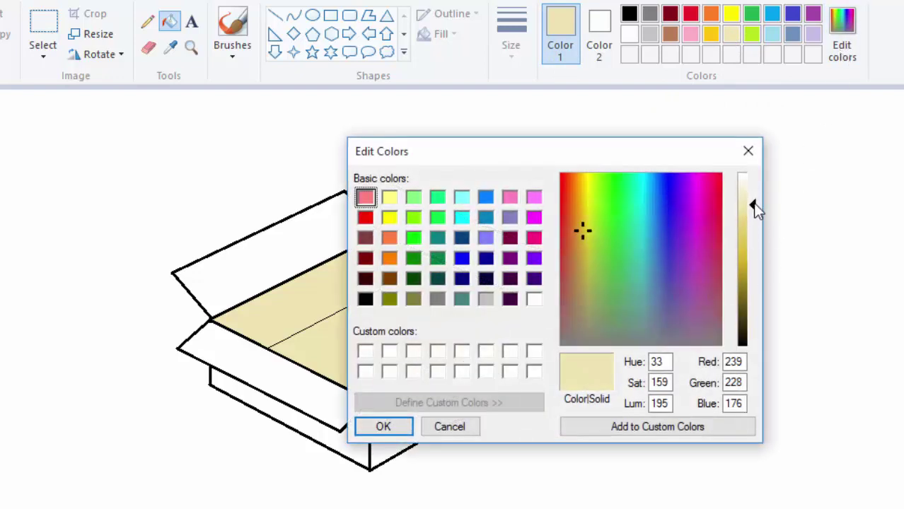
pyautogui.moveTo(753, 204); pyautogui.dragTo(752, 232)
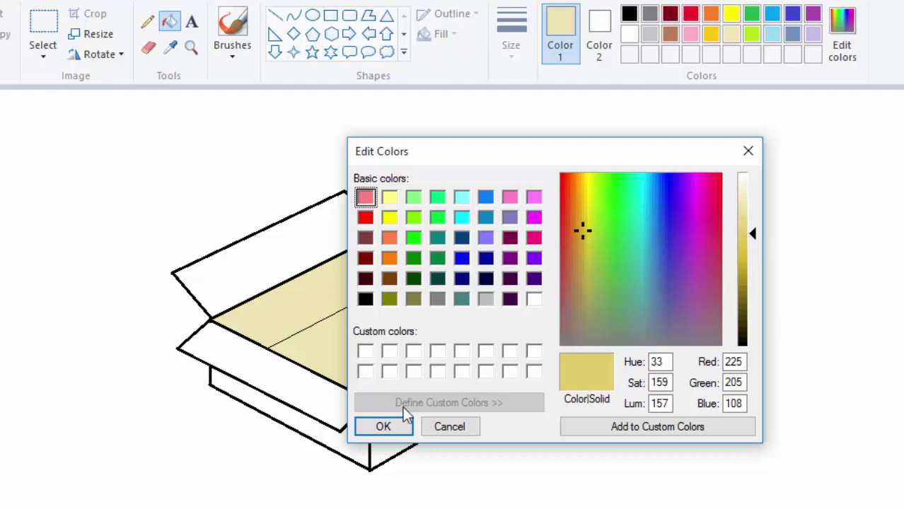
pyautogui.click(379, 427)
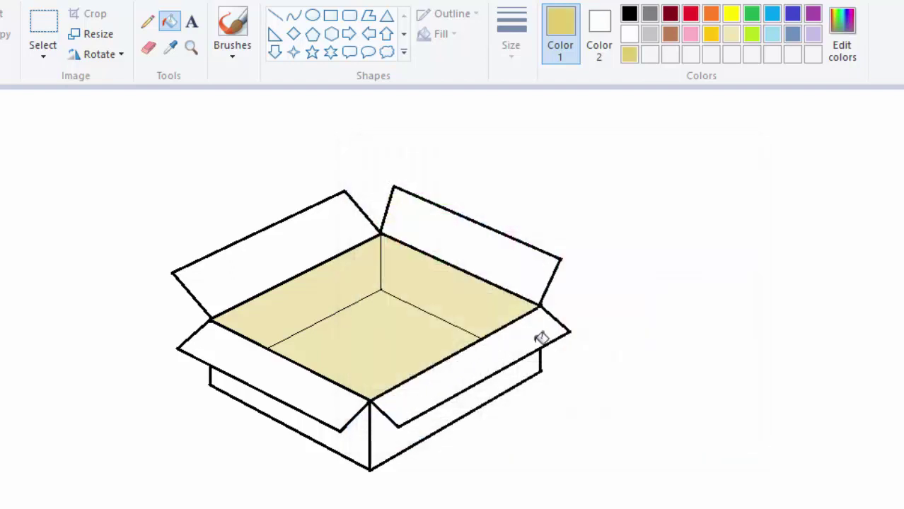
pyautogui.click(514, 340)
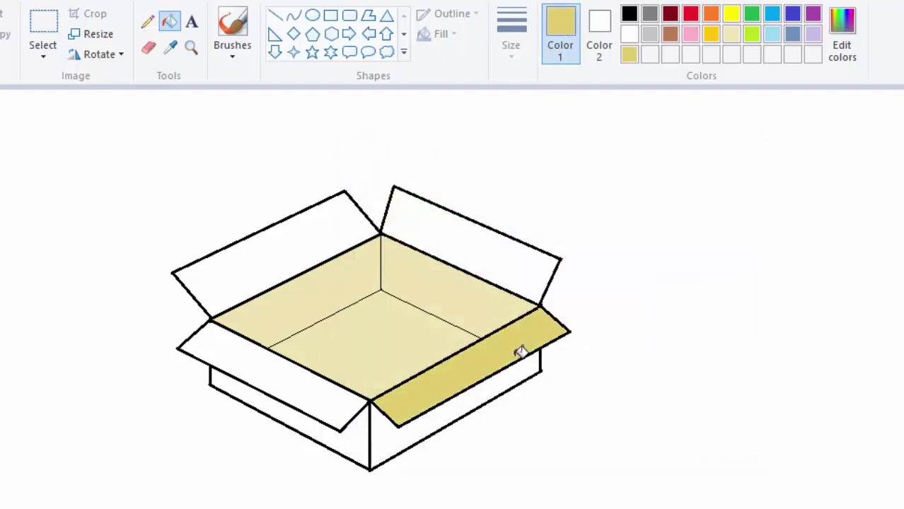
pyautogui.click(491, 246)
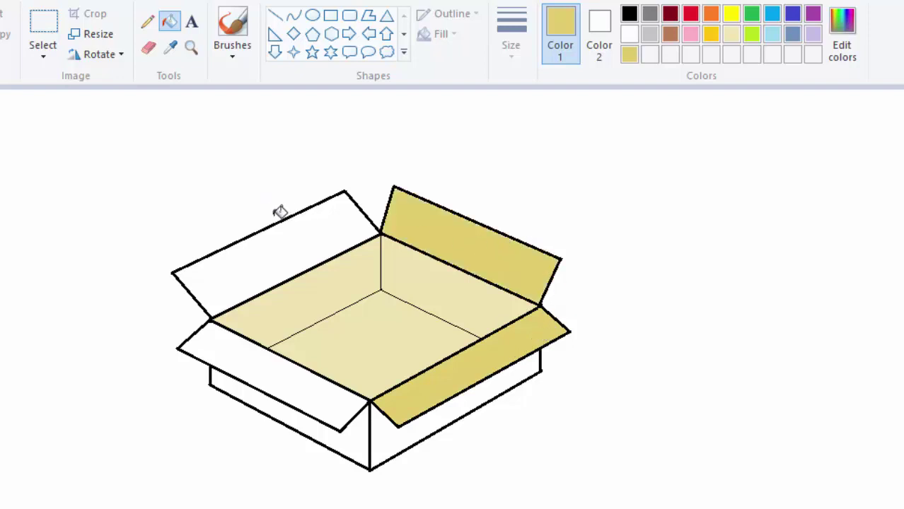
pyautogui.click(296, 237)
pyautogui.click(244, 352)
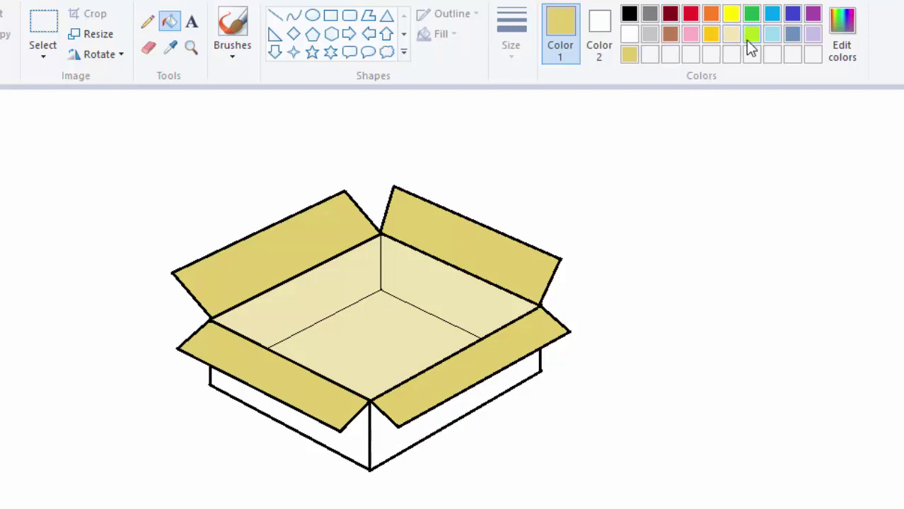
# Step: Fill the box's two outer front faces with Gold
pyautogui.click(712, 39)
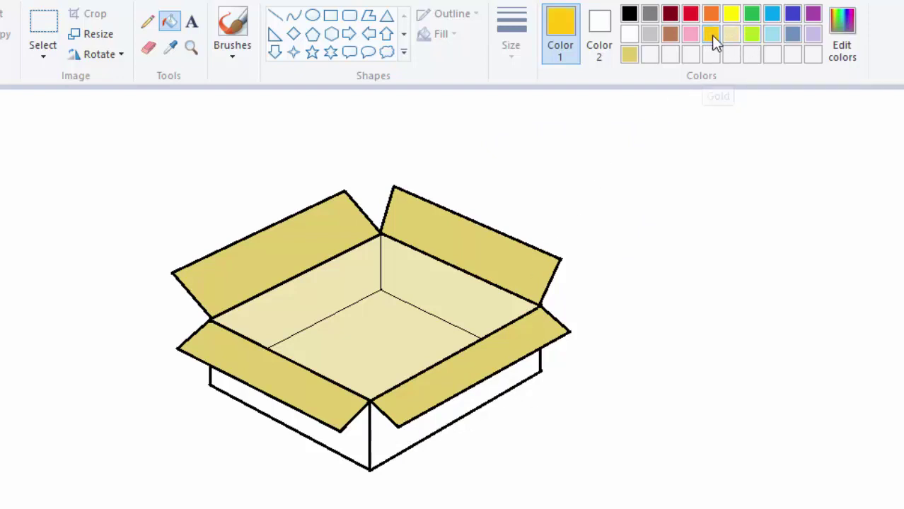
pyautogui.click(508, 381)
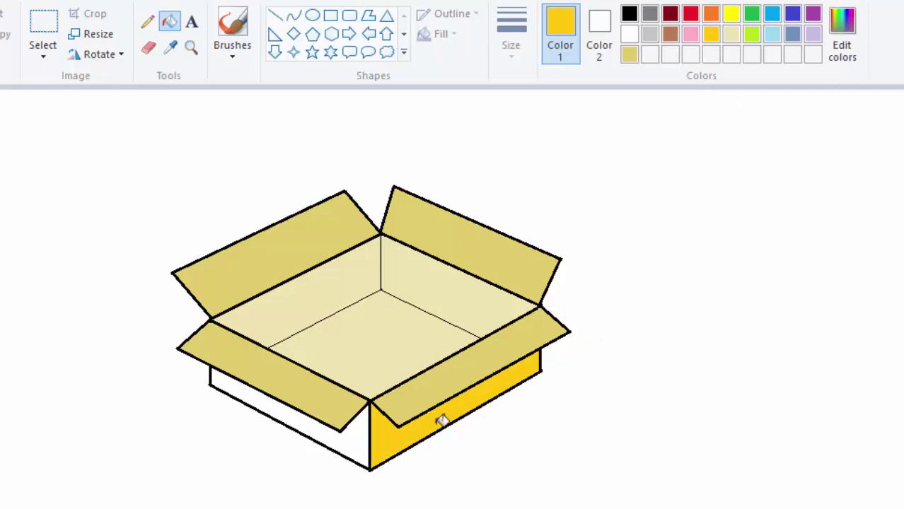
pyautogui.click(356, 432)
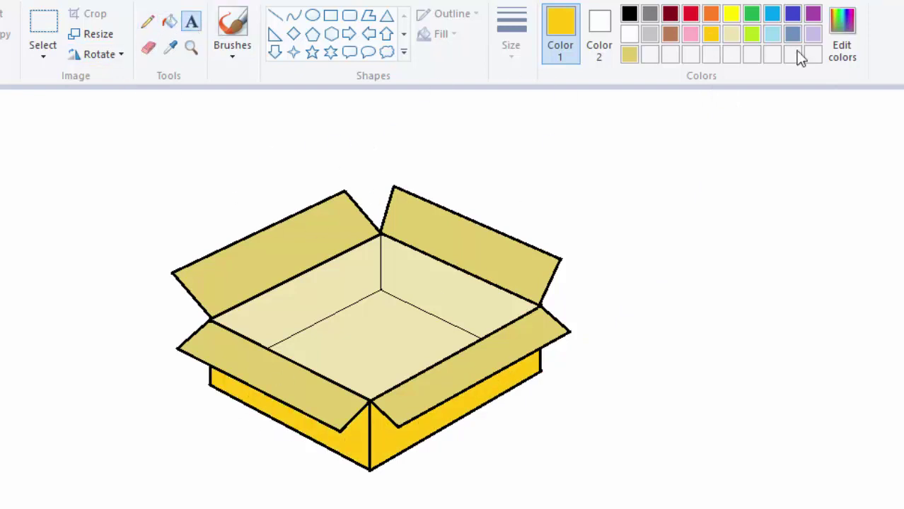
# Step: Add the red title "Open Box" in 18-point Calibri and position it centred just above the box
pyautogui.click(693, 16)
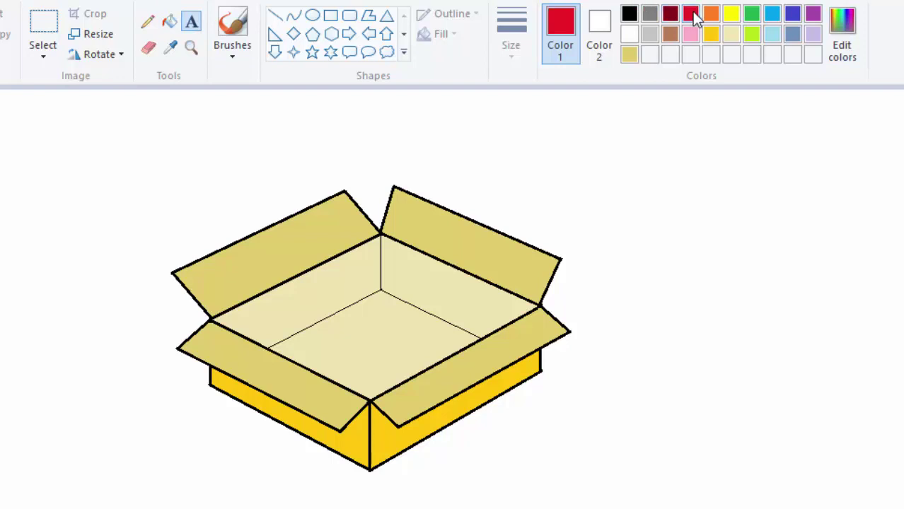
pyautogui.click(205, 142)
pyautogui.write('Ope')
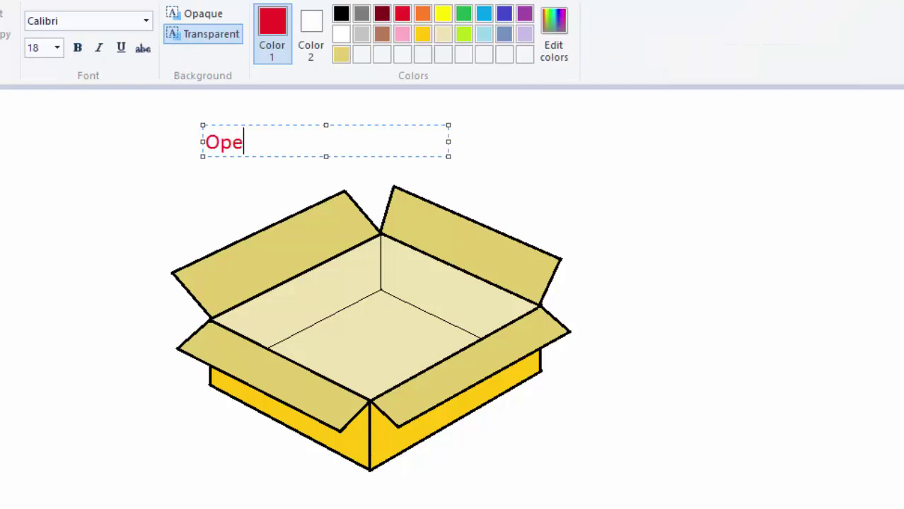
pyautogui.write('n Box')
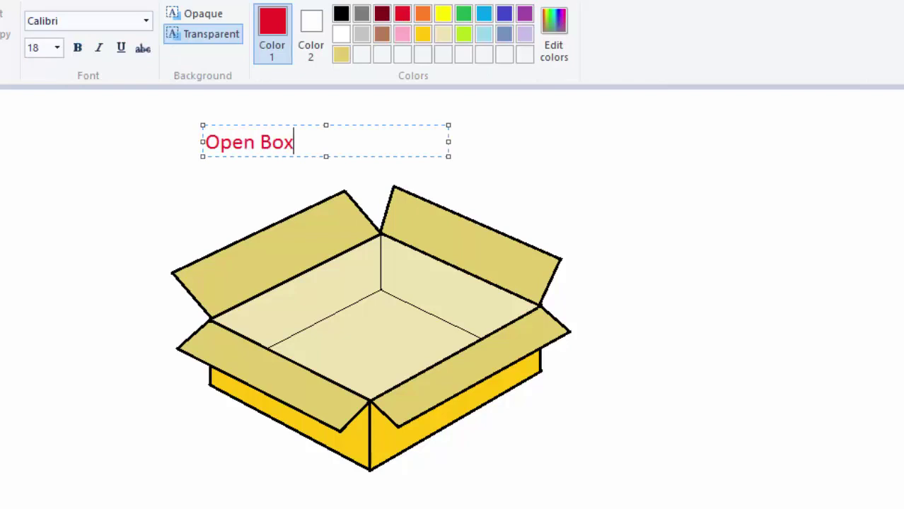
pyautogui.moveTo(382, 125); pyautogui.dragTo(502, 120)
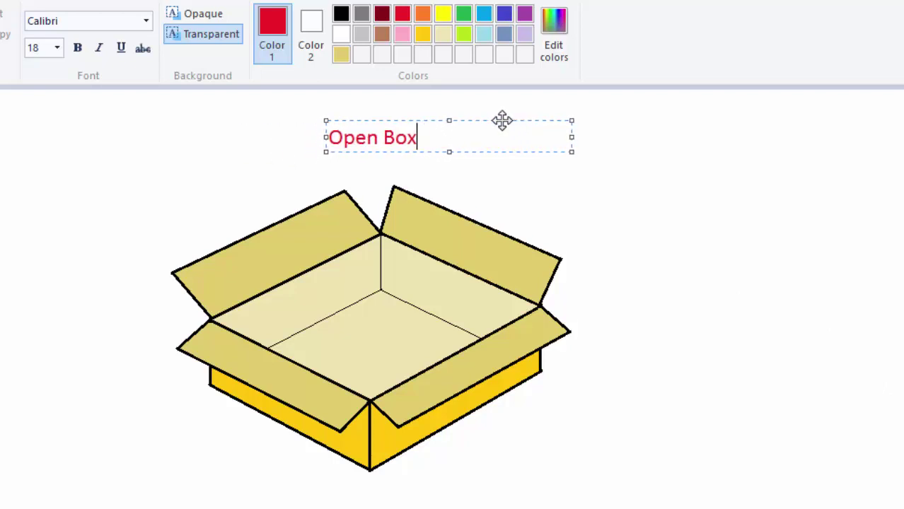
pyautogui.moveTo(452, 151); pyautogui.dragTo(452, 169)
pyautogui.moveTo(483, 123); pyautogui.dragTo(469, 135)
pyautogui.click(860, 282)
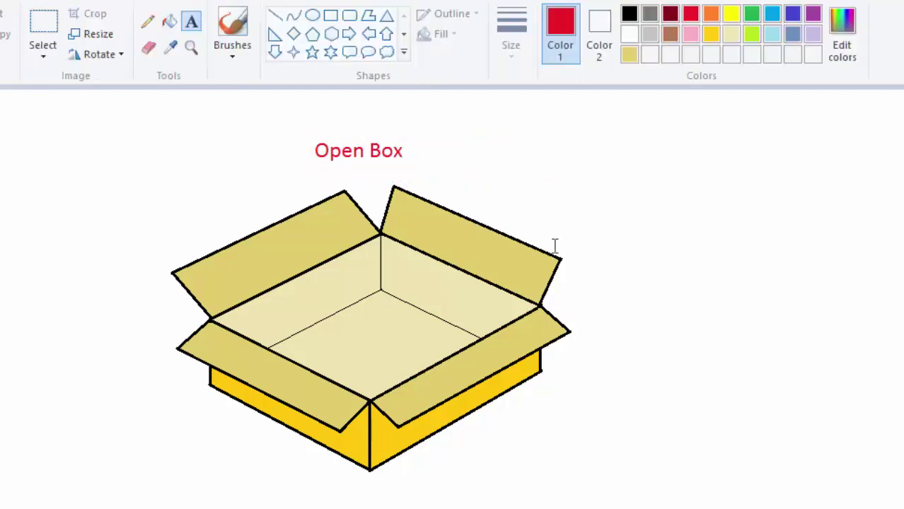
# Step: Crop the picture to a rectangular selection closely surrounding the "Open Box" title and the whole box
pyautogui.click(54, 21)
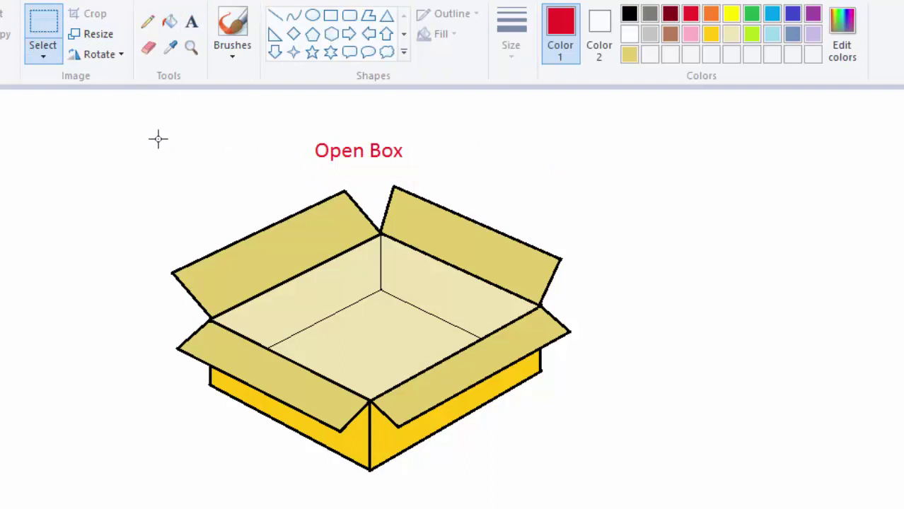
pyautogui.moveTo(160, 136); pyautogui.dragTo(442, 340)
pyautogui.moveTo(525, 411)
pyautogui.mouseDown()
pyautogui.moveTo(569, 469)
pyautogui.moveTo(585, 474)
pyautogui.mouseUp()
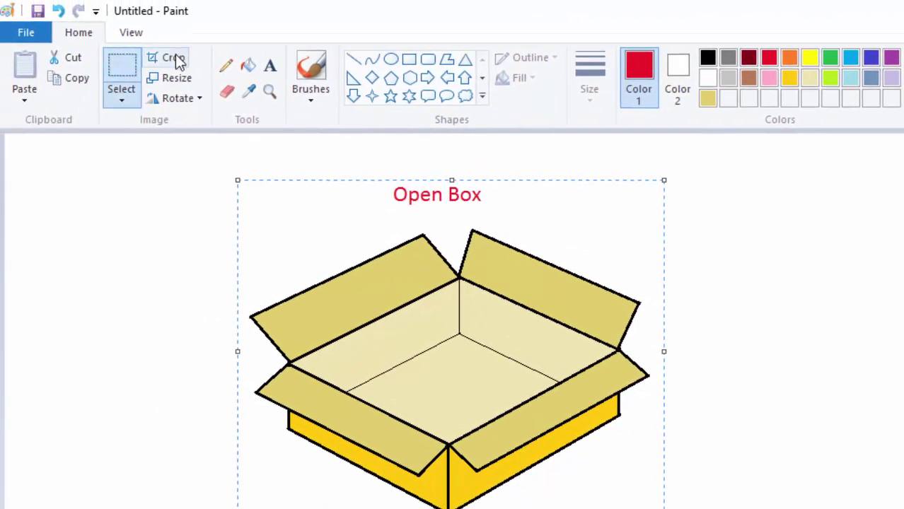
pyautogui.click(174, 58)
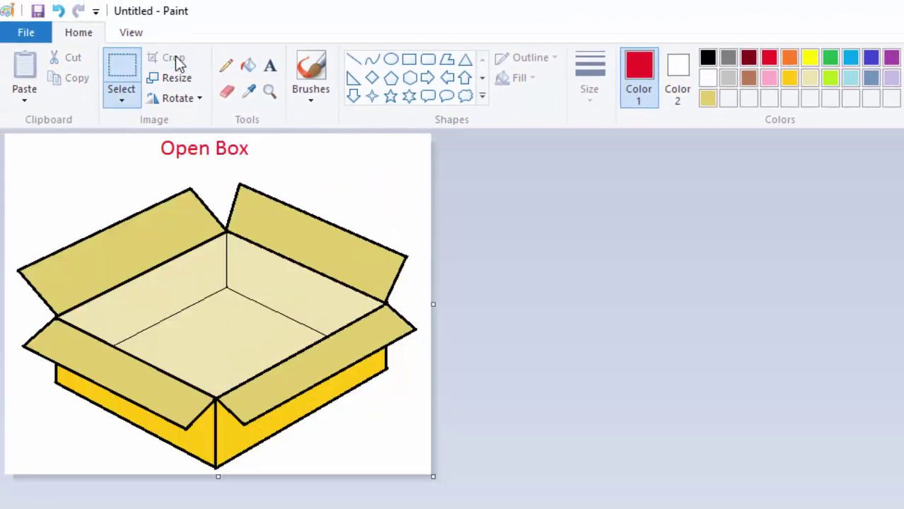
# Step: Save the picture as the PNG file "OPEN BOX" in a new Desktop folder named "DRAWINGS"
pyautogui.click(38, 12)
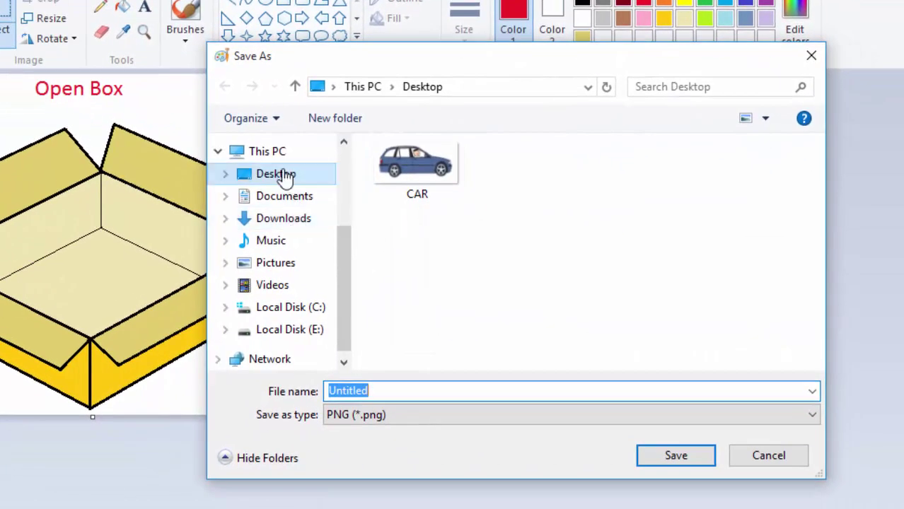
pyautogui.click(284, 175)
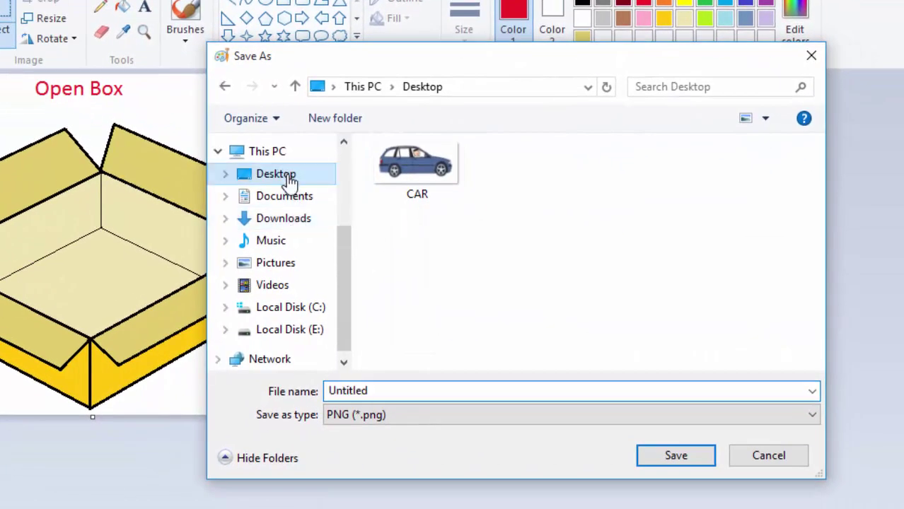
pyautogui.click(334, 118)
pyautogui.write('DRAWINGS')
pyautogui.press('Return')
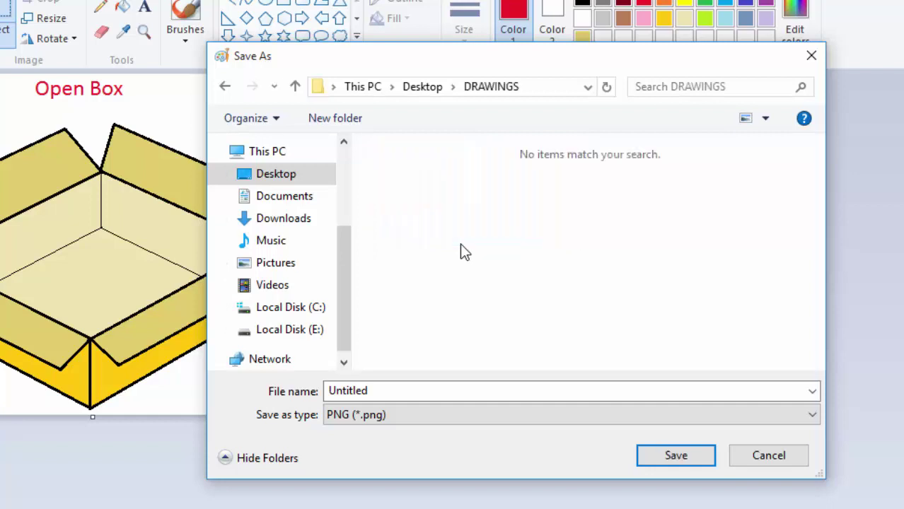
pyautogui.doubleClick(379, 389)
pyautogui.write('OPEN BOX')
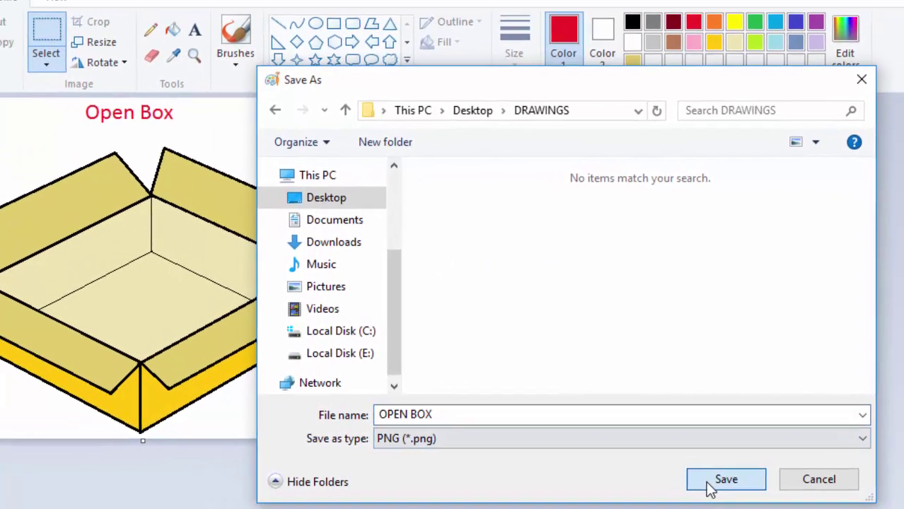
pyautogui.click(658, 456)
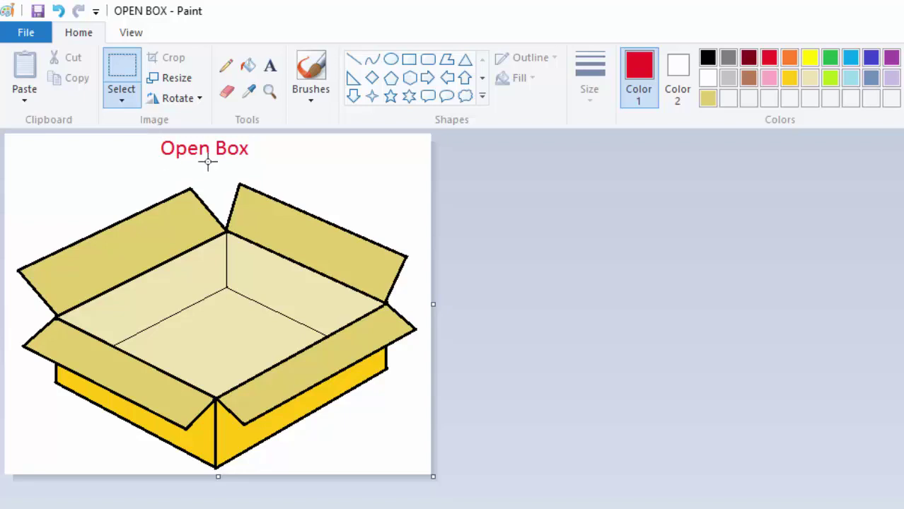
# Step: Start a new blank picture and set up the Line shape with the second-thinnest line width
pyautogui.click(31, 35)
pyautogui.click(28, 69)
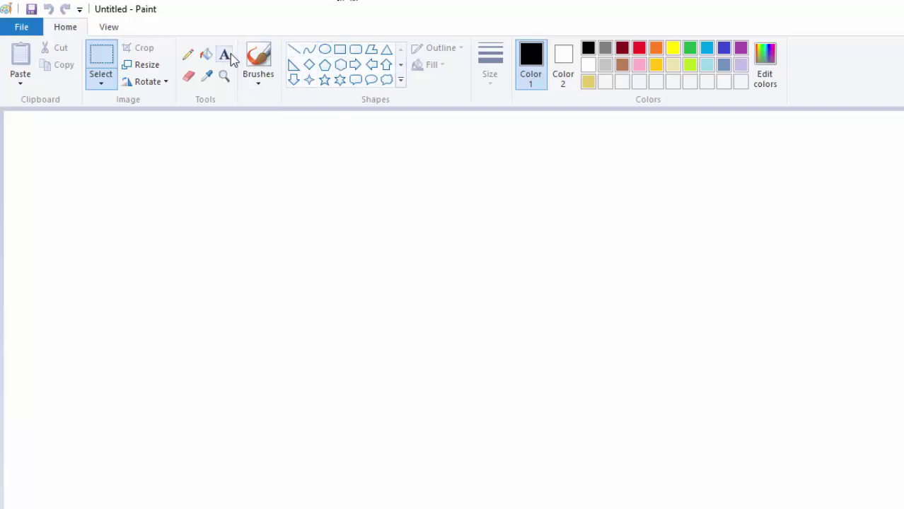
pyautogui.click(294, 51)
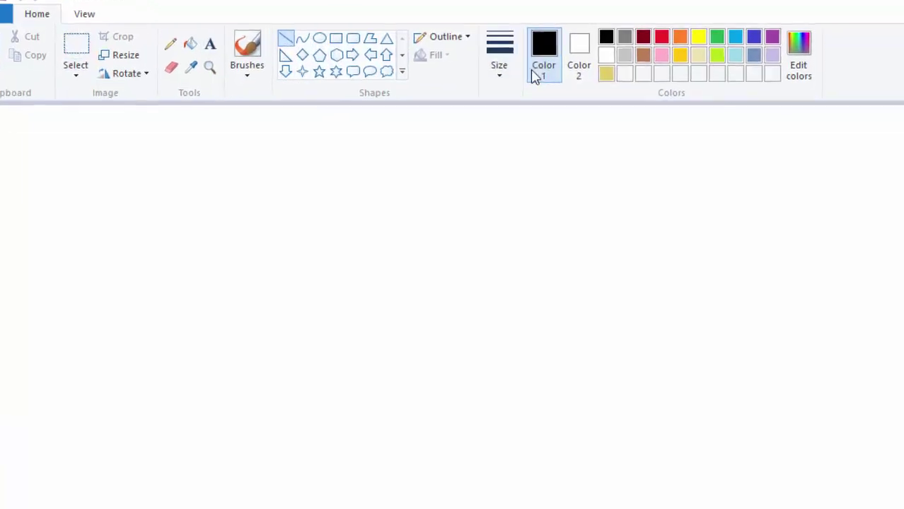
pyautogui.click(491, 81)
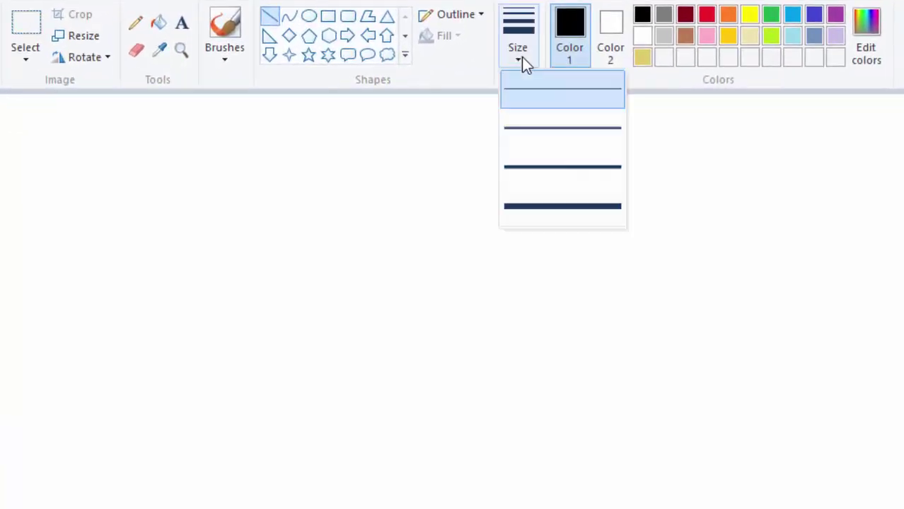
pyautogui.click(551, 131)
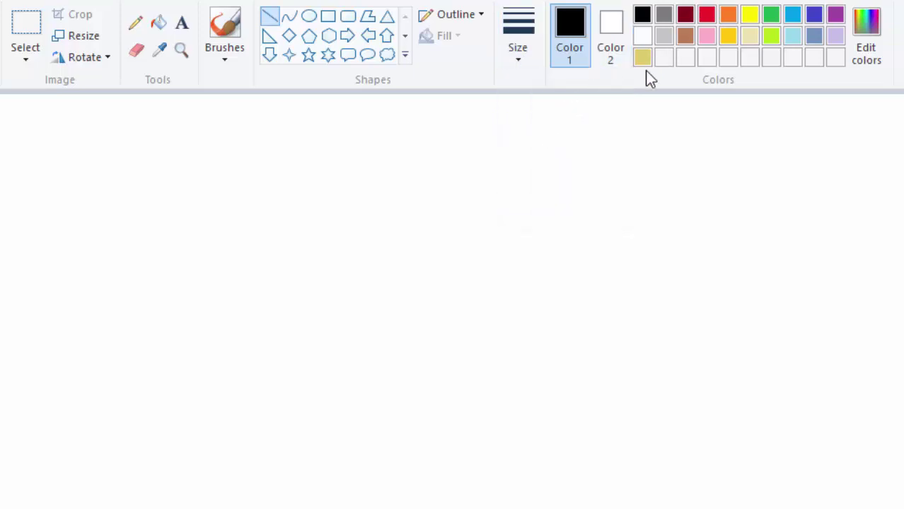
# Step: Draw four connected black lines forming a slanted, diamond-like tabletop outline in the upper middle of the canvas
pyautogui.moveTo(176, 274)
pyautogui.mouseDown()
pyautogui.moveTo(468, 204)
pyautogui.moveTo(395, 199)
pyautogui.moveTo(428, 179)
pyautogui.mouseUp()
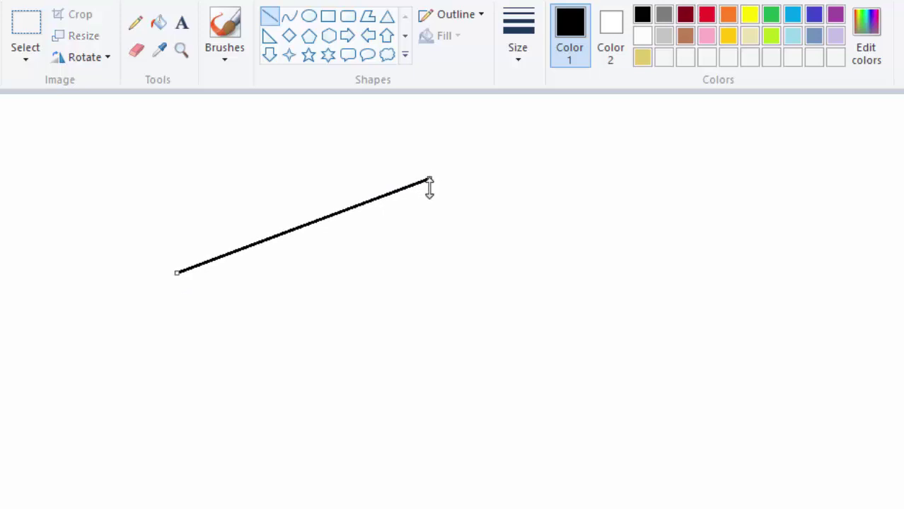
pyautogui.click(290, 17)
pyautogui.click(269, 16)
pyautogui.moveTo(428, 179)
pyautogui.mouseDown()
pyautogui.moveTo(678, 248)
pyautogui.moveTo(650, 248)
pyautogui.mouseUp()
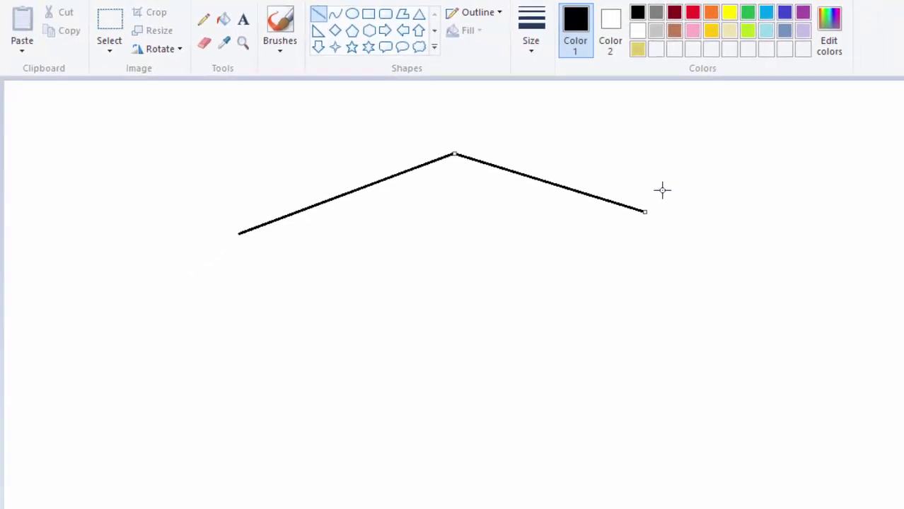
pyautogui.click(803, 187)
pyautogui.moveTo(644, 213)
pyautogui.mouseDown()
pyautogui.moveTo(405, 305)
pyautogui.moveTo(418, 307)
pyautogui.mouseUp()
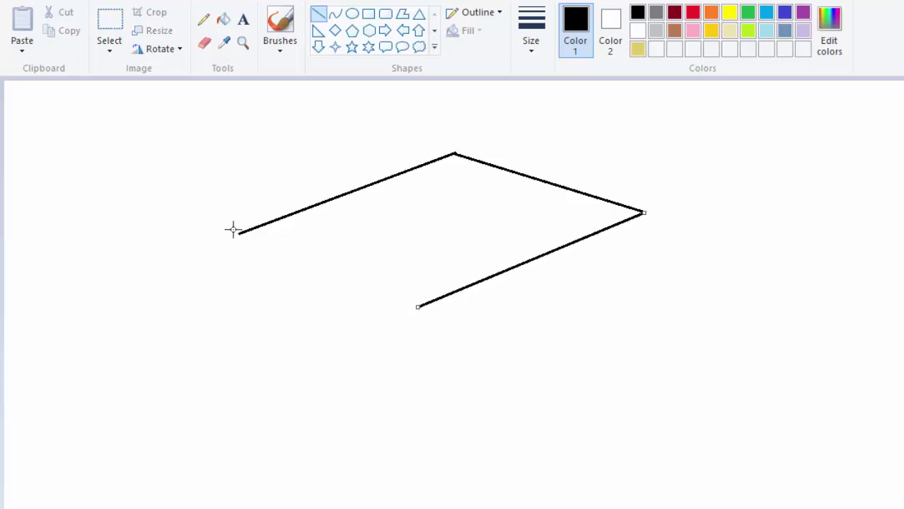
pyautogui.moveTo(240, 233); pyautogui.dragTo(421, 306)
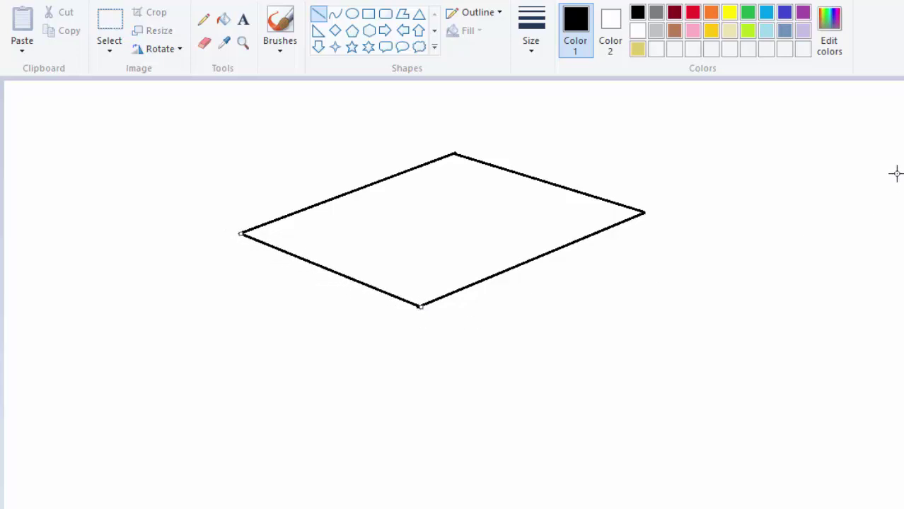
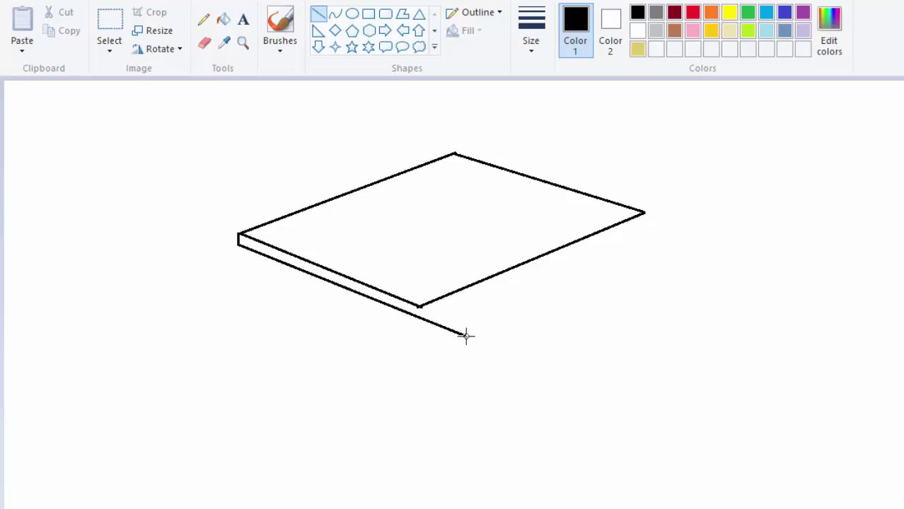
# Step: Complete the tabletop's thickness with short verticals at the front and right corners and a parallel lower right edge, and erase the overshooting line ends
pyautogui.click(336, 16)
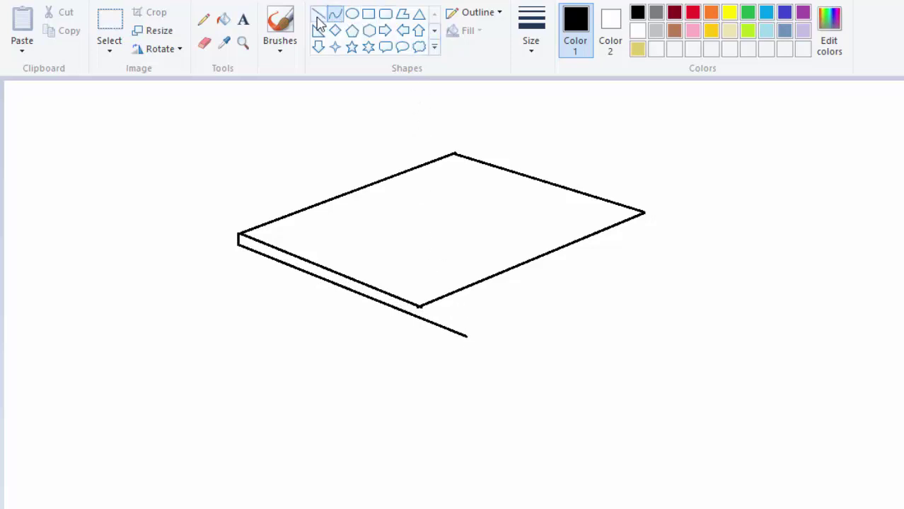
pyautogui.click(317, 17)
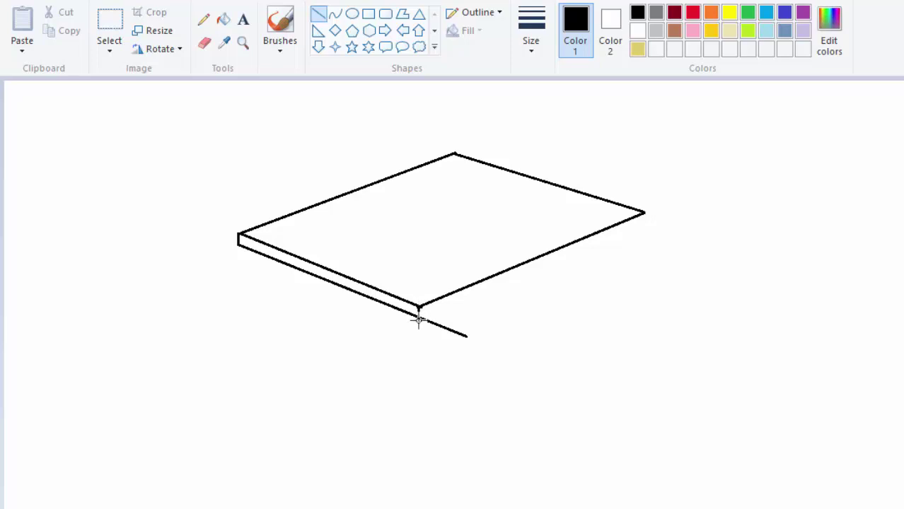
pyautogui.moveTo(418, 309); pyautogui.dragTo(419, 316)
pyautogui.click(422, 319)
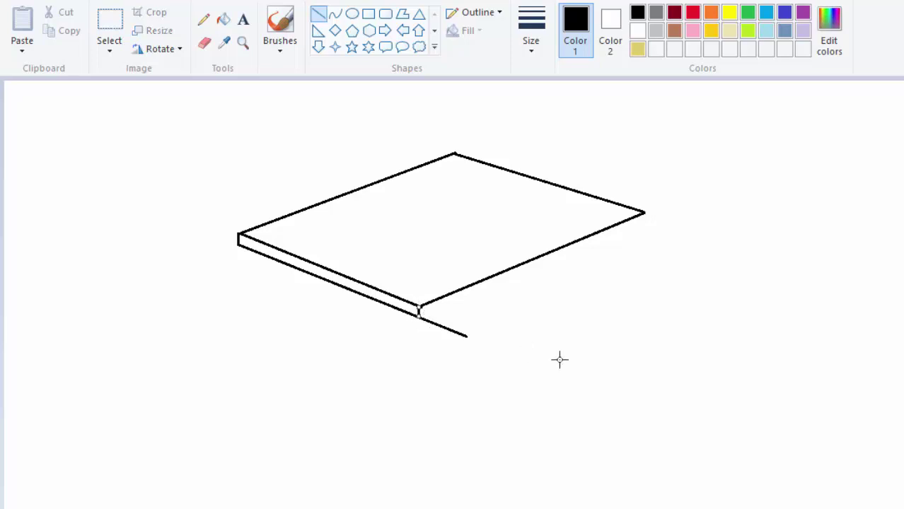
pyautogui.click(335, 16)
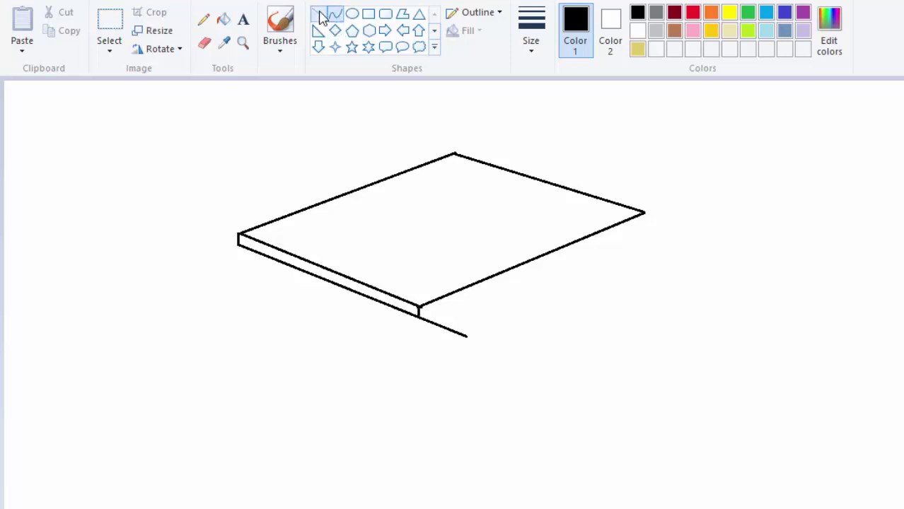
pyautogui.click(320, 16)
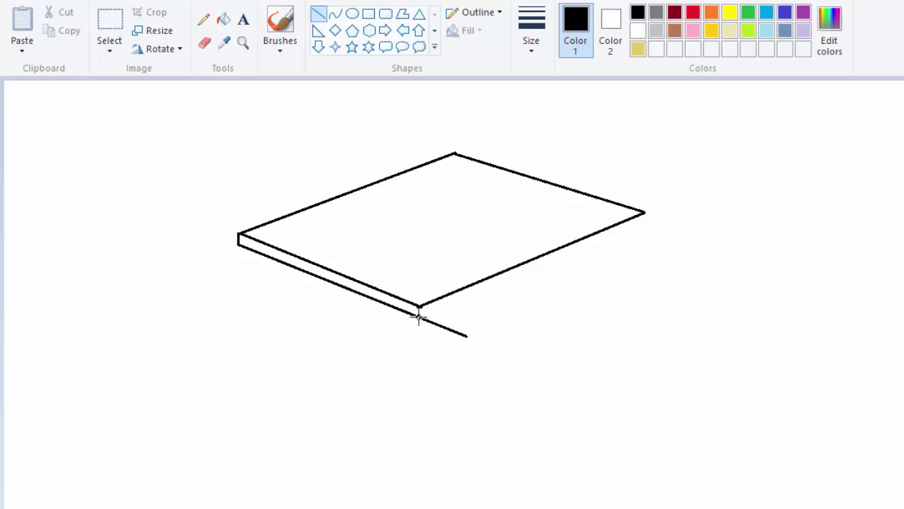
pyautogui.moveTo(421, 317); pyautogui.dragTo(669, 212)
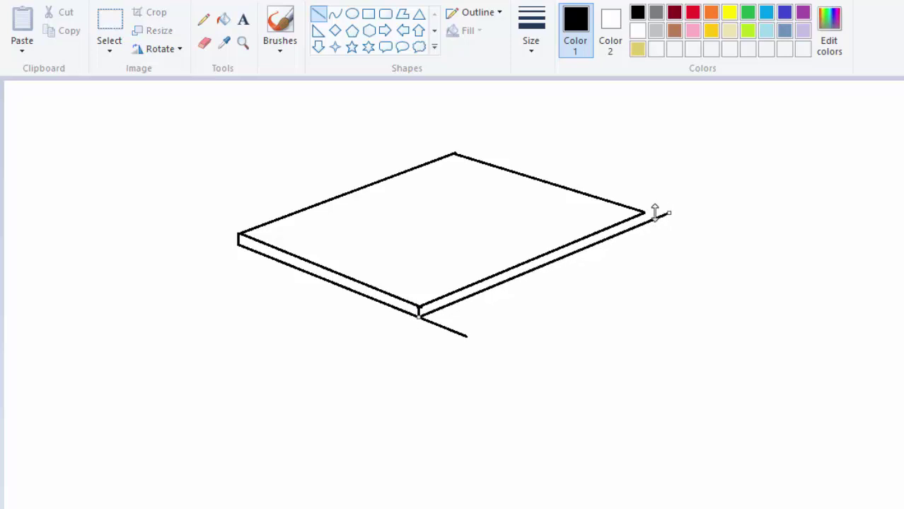
pyautogui.click(320, 19)
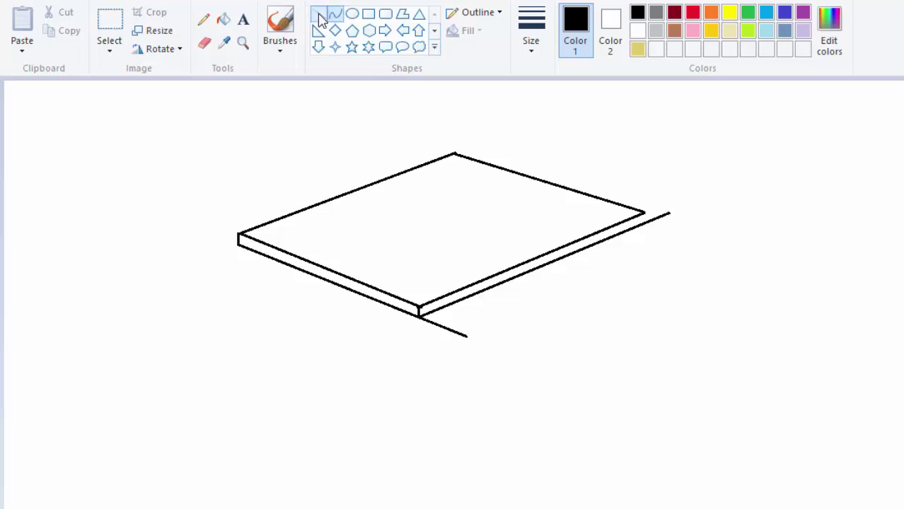
pyautogui.moveTo(641, 212); pyautogui.dragTo(642, 223)
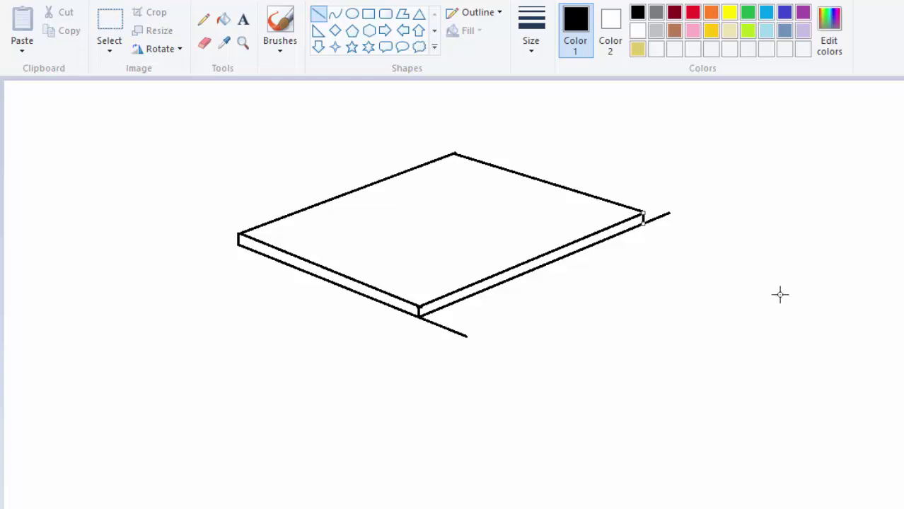
pyautogui.click(773, 289)
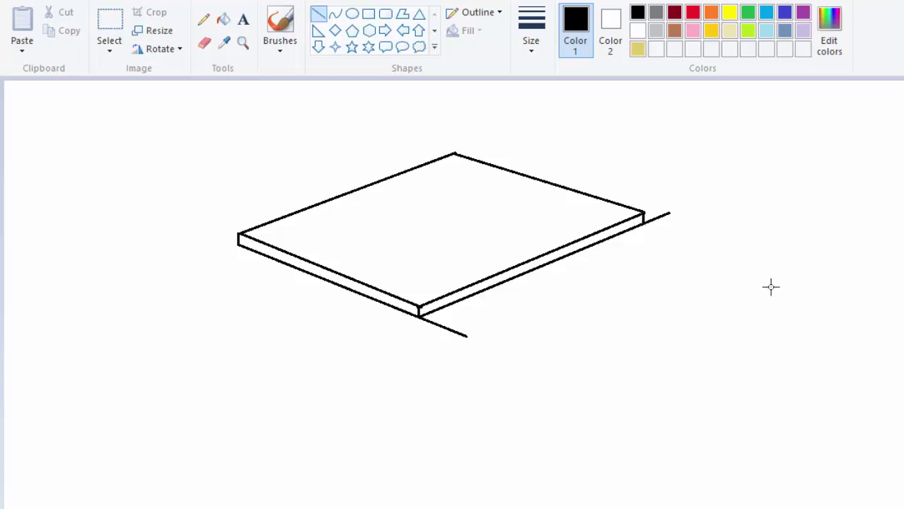
pyautogui.click(207, 43)
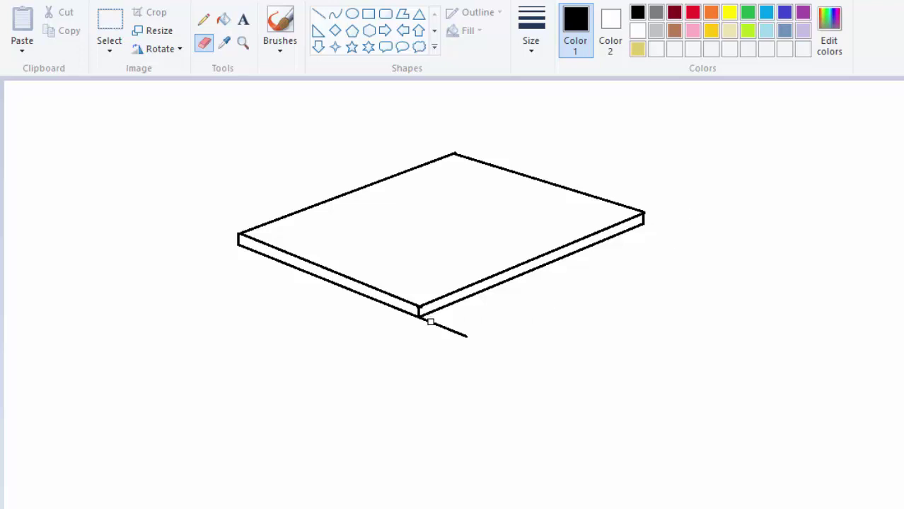
pyautogui.moveTo(426, 320); pyautogui.dragTo(462, 333)
# Step: Draw a table leg under the tabletop's left corner with two verticals and a short bottom edge, plus a slanted line rising rightward from its foot
pyautogui.click(319, 14)
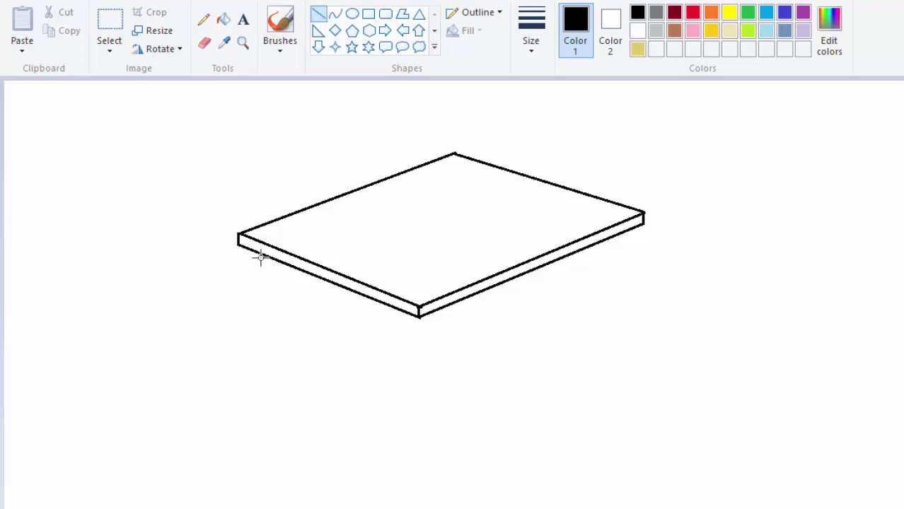
pyautogui.moveTo(260, 257)
pyautogui.mouseDown()
pyautogui.moveTo(255, 332)
pyautogui.moveTo(268, 337)
pyautogui.moveTo(268, 351)
pyautogui.mouseUp()
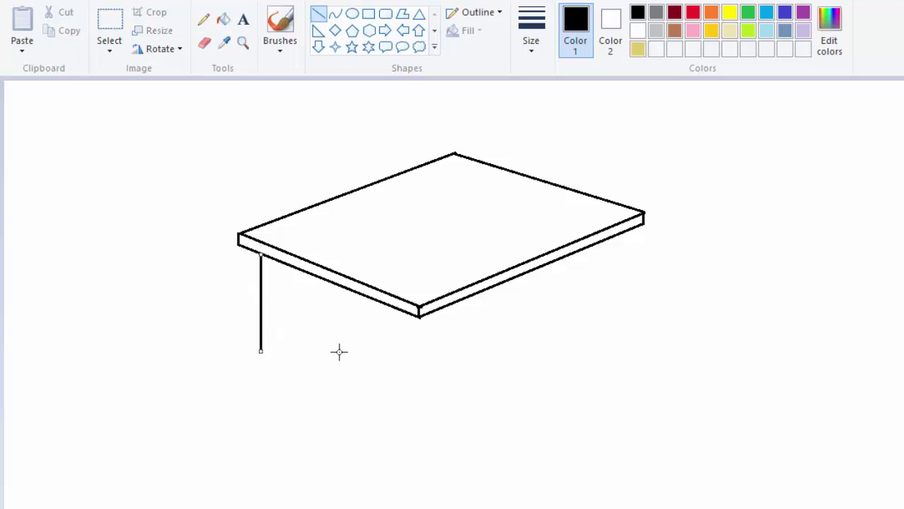
pyautogui.click(335, 15)
pyautogui.click(318, 15)
pyautogui.moveTo(271, 262); pyautogui.dragTo(271, 352)
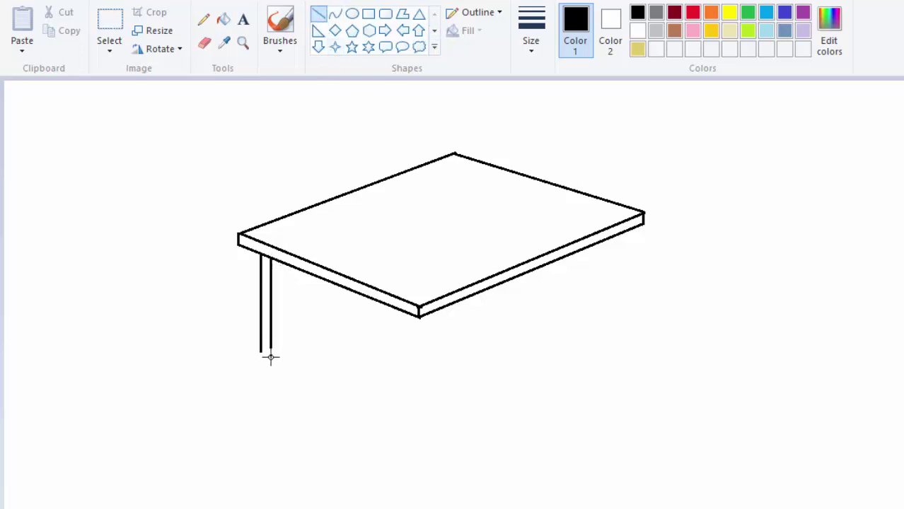
pyautogui.click(319, 14)
pyautogui.moveTo(260, 354); pyautogui.dragTo(271, 358)
pyautogui.click(320, 15)
pyautogui.moveTo(270, 359); pyautogui.dragTo(307, 343)
pyautogui.press('Up')
pyautogui.click(336, 16)
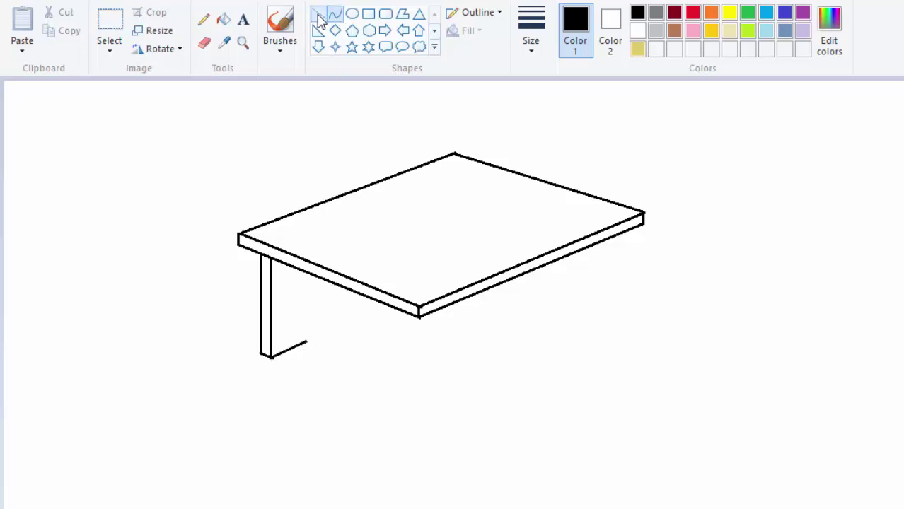
pyautogui.press('e')
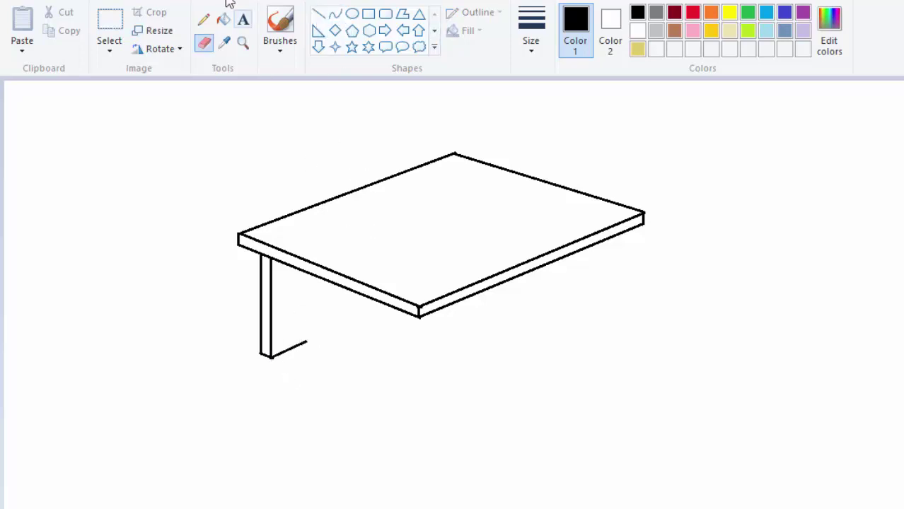
# Step: Draw a two-faced table leg under the tabletop's front corner with three vertical lines and two short slanted bottom edges
pyautogui.click(318, 14)
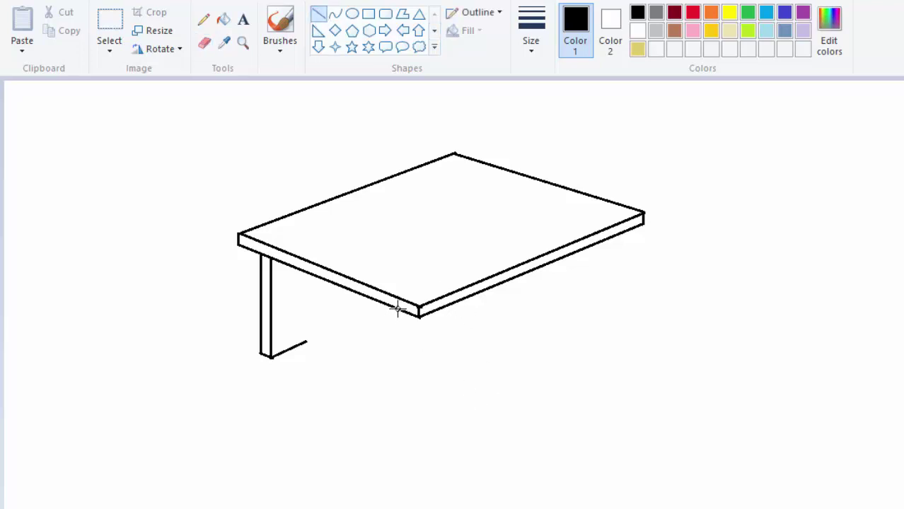
pyautogui.moveTo(397, 309)
pyautogui.mouseDown()
pyautogui.moveTo(403, 365)
pyautogui.moveTo(393, 400)
pyautogui.mouseUp()
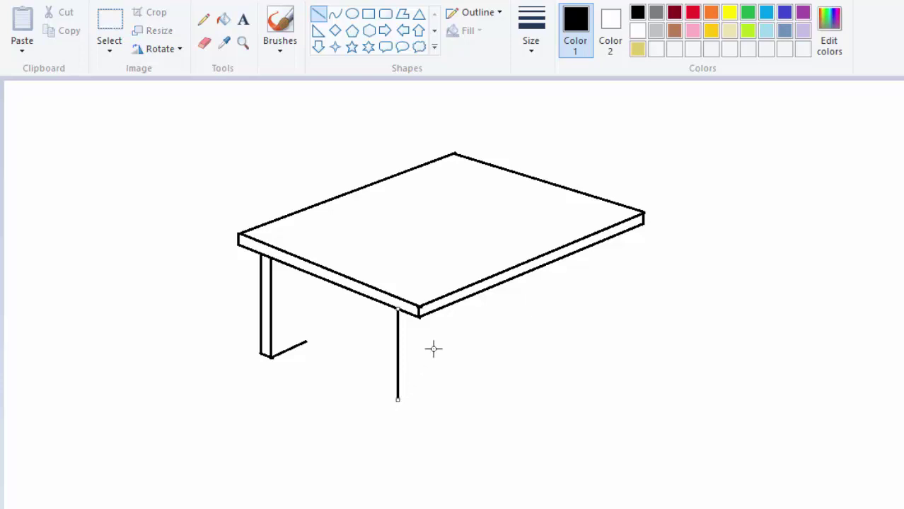
pyautogui.click(318, 15)
pyautogui.moveTo(385, 304); pyautogui.dragTo(388, 396)
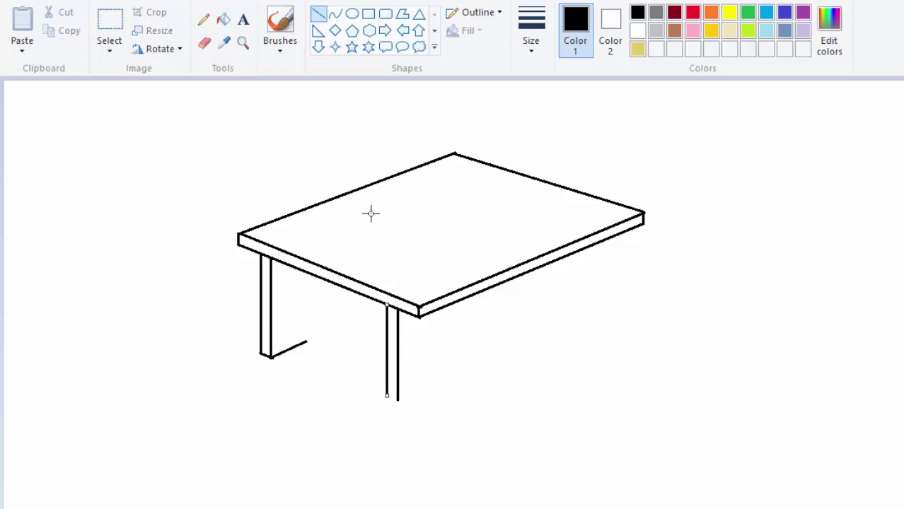
pyautogui.click(318, 15)
pyautogui.moveTo(385, 397); pyautogui.dragTo(400, 402)
pyautogui.click(322, 14)
pyautogui.moveTo(408, 316); pyautogui.dragTo(408, 398)
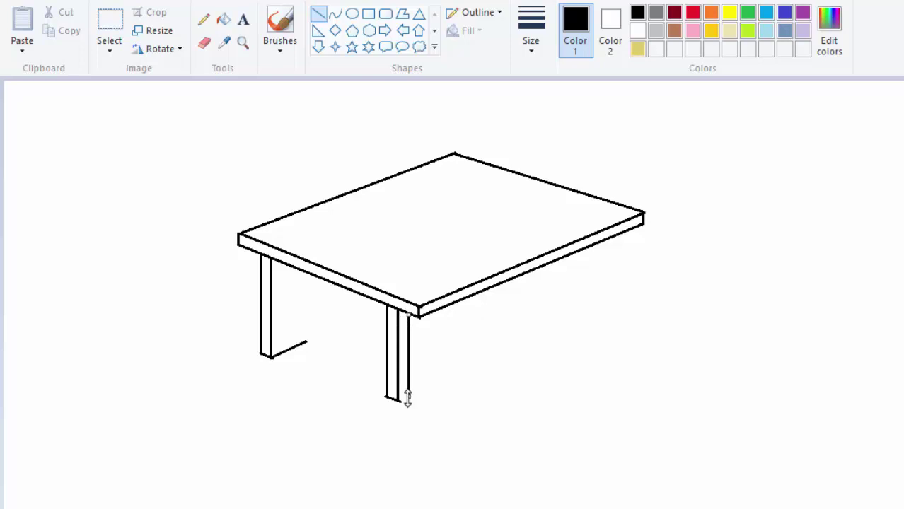
pyautogui.click(322, 14)
pyautogui.moveTo(399, 402); pyautogui.dragTo(411, 396)
pyautogui.click(337, 17)
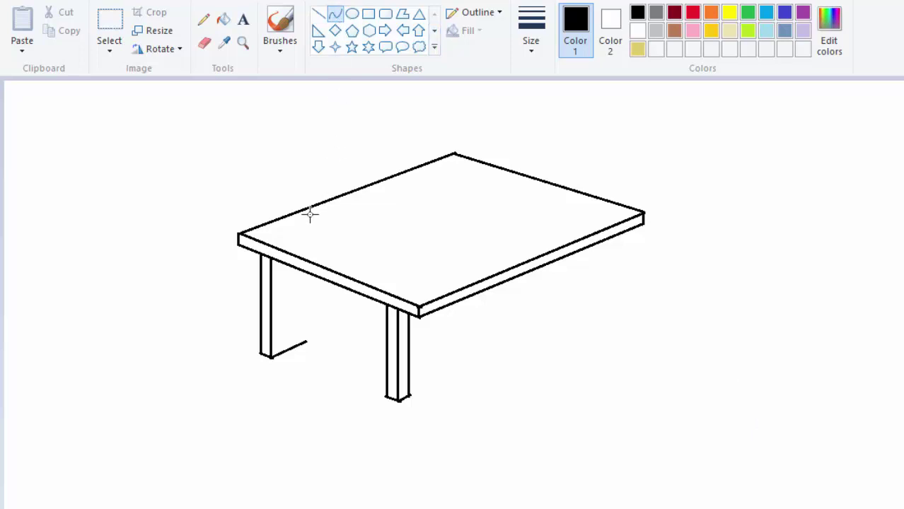
# Step: Draw the slanted apron edge between the two front-side legs, and finish the far leg with a third vertical, erasing its overshooting foot line
pyautogui.click(318, 16)
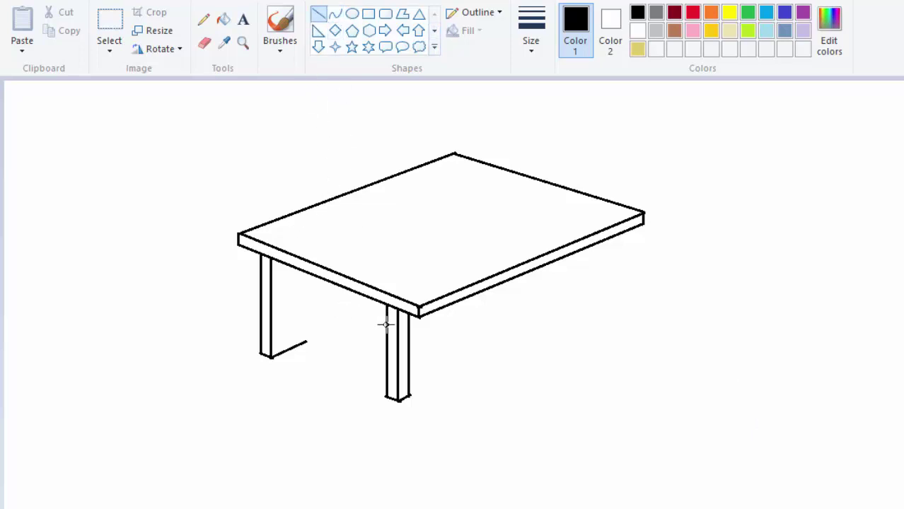
pyautogui.moveTo(385, 324); pyautogui.dragTo(270, 278)
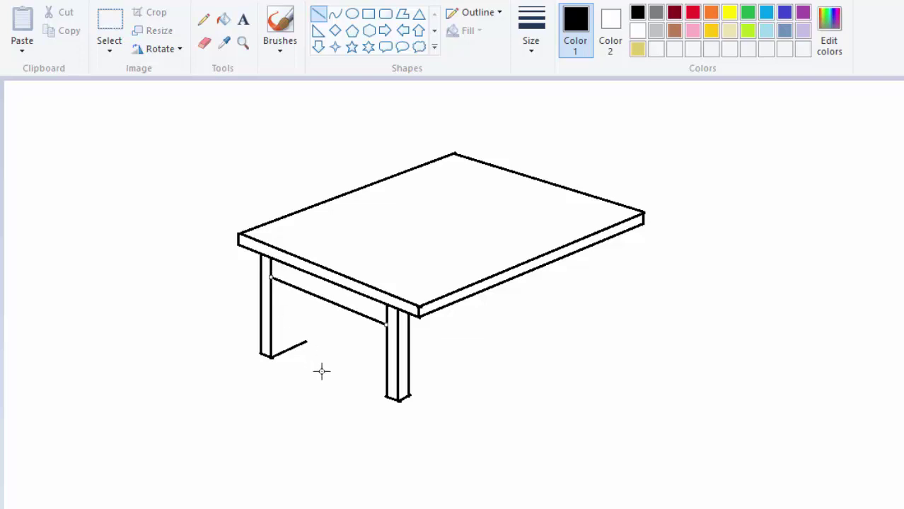
pyautogui.click(319, 15)
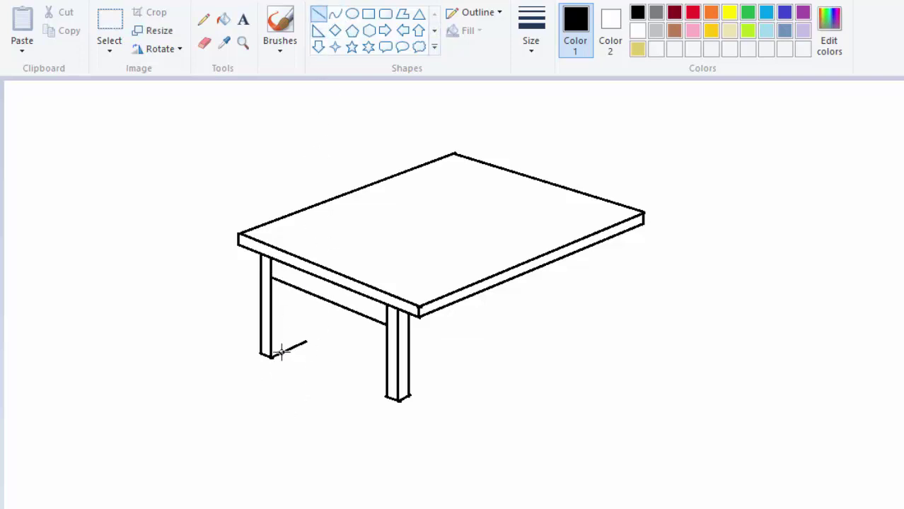
pyautogui.moveTo(282, 353); pyautogui.dragTo(281, 281)
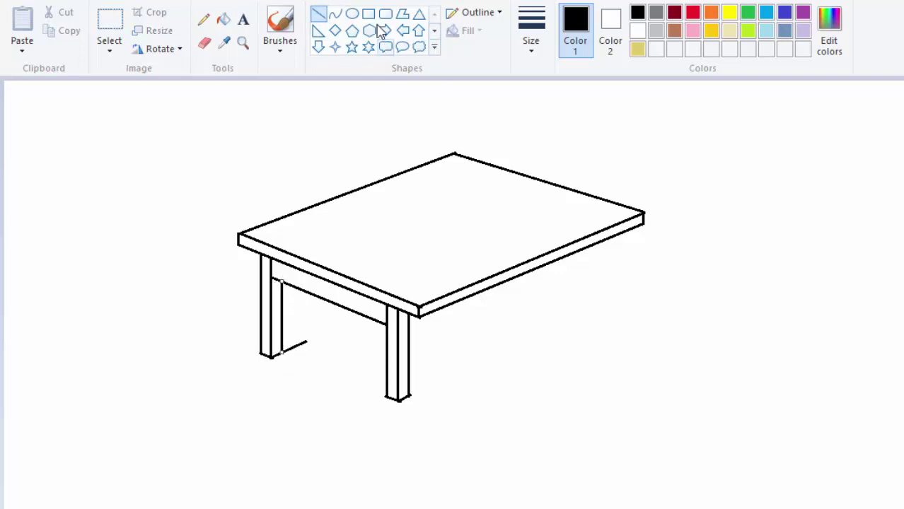
pyautogui.click(334, 14)
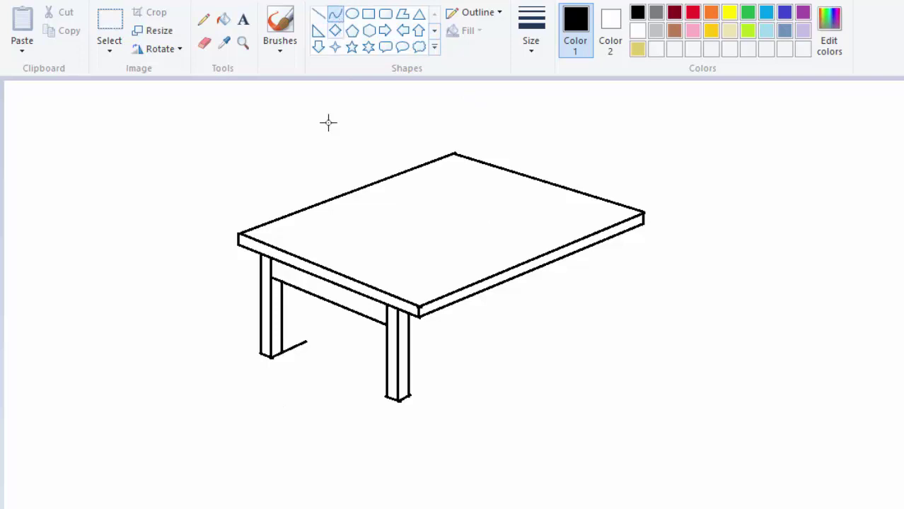
pyautogui.click(205, 43)
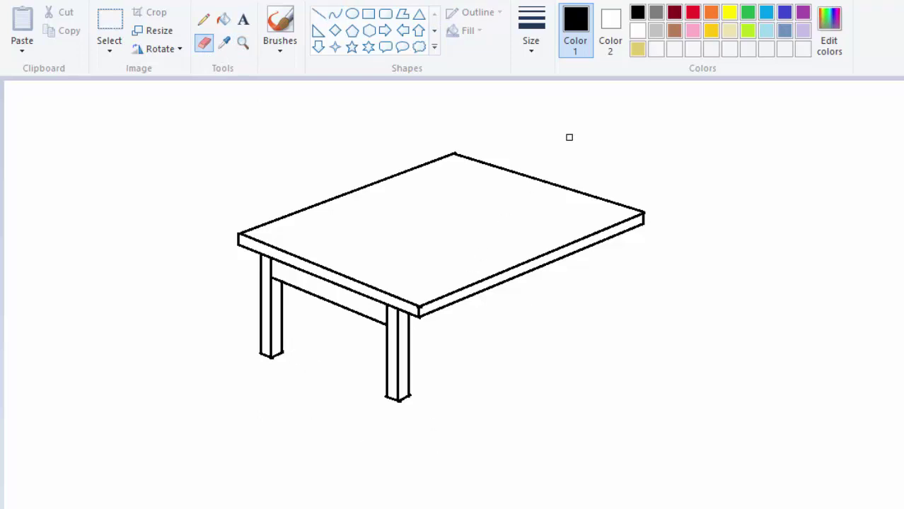
# Step: Draw the outer face of a leg under the tabletop's right corner with two verticals and a short slanted bottom edge
pyautogui.click(319, 15)
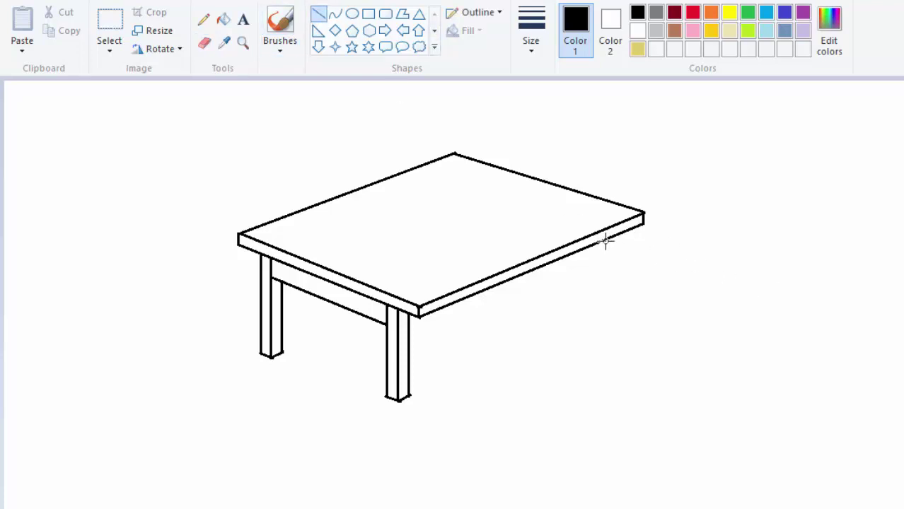
pyautogui.moveTo(605, 241); pyautogui.dragTo(603, 313)
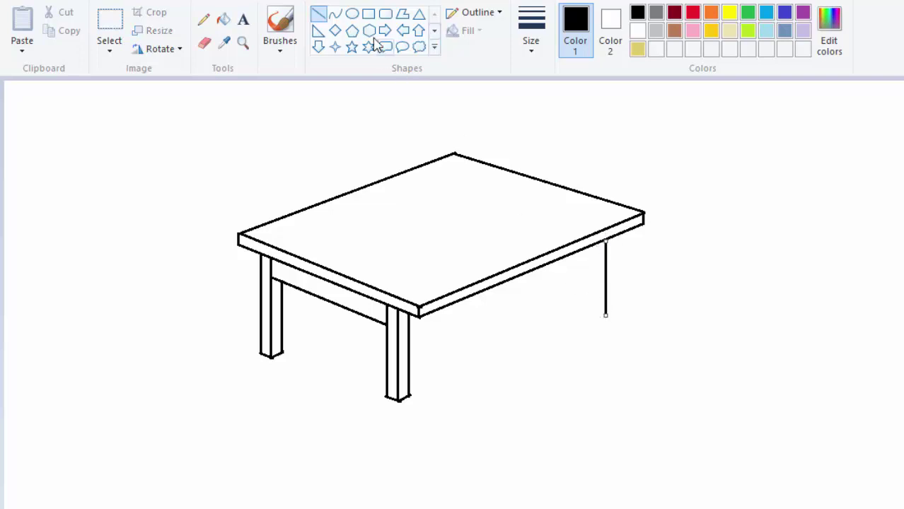
pyautogui.click(316, 15)
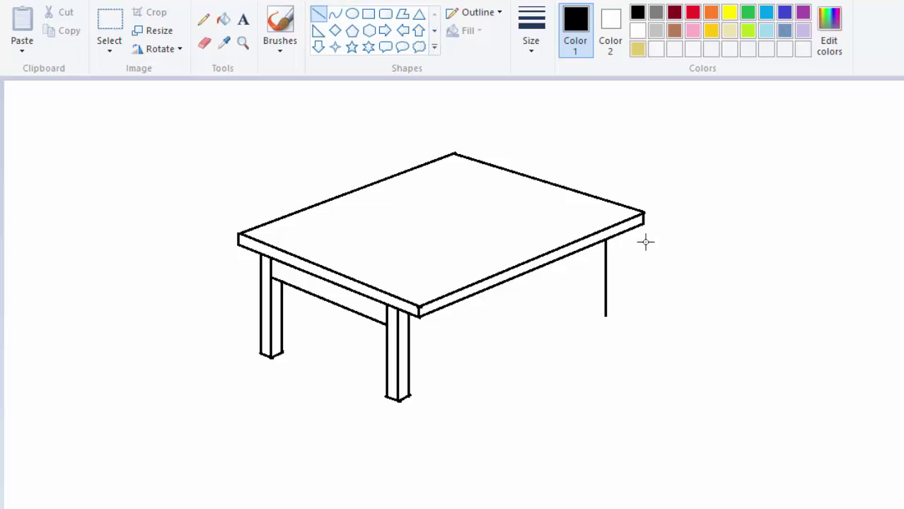
pyautogui.moveTo(596, 245); pyautogui.dragTo(594, 327)
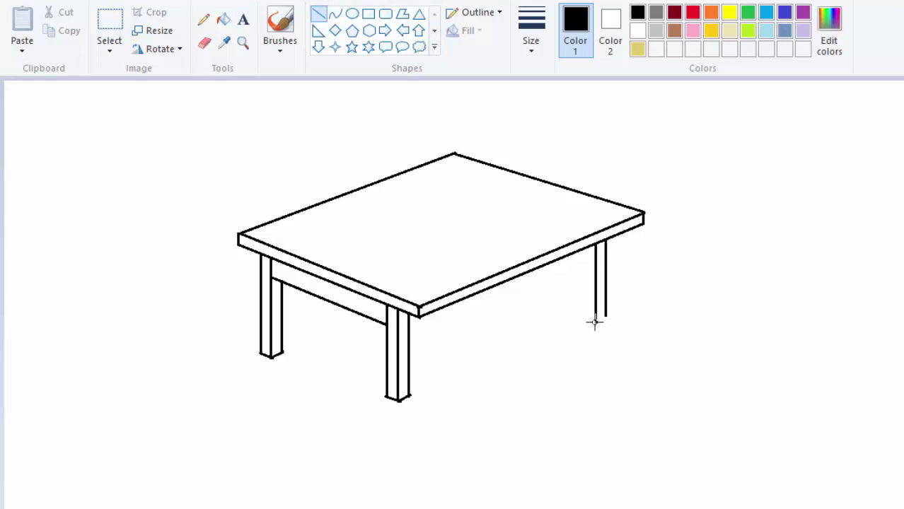
pyautogui.click(335, 15)
pyautogui.click(318, 14)
pyautogui.moveTo(595, 324); pyautogui.dragTo(607, 318)
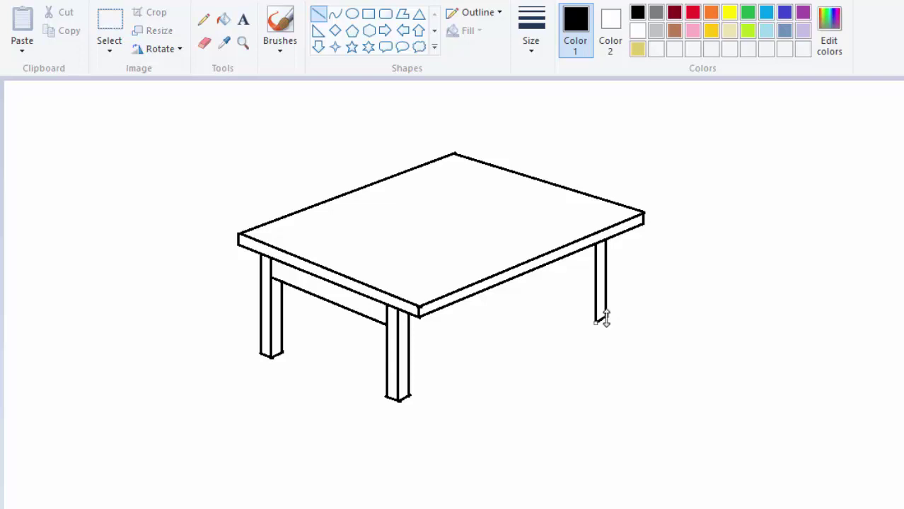
pyautogui.click(335, 14)
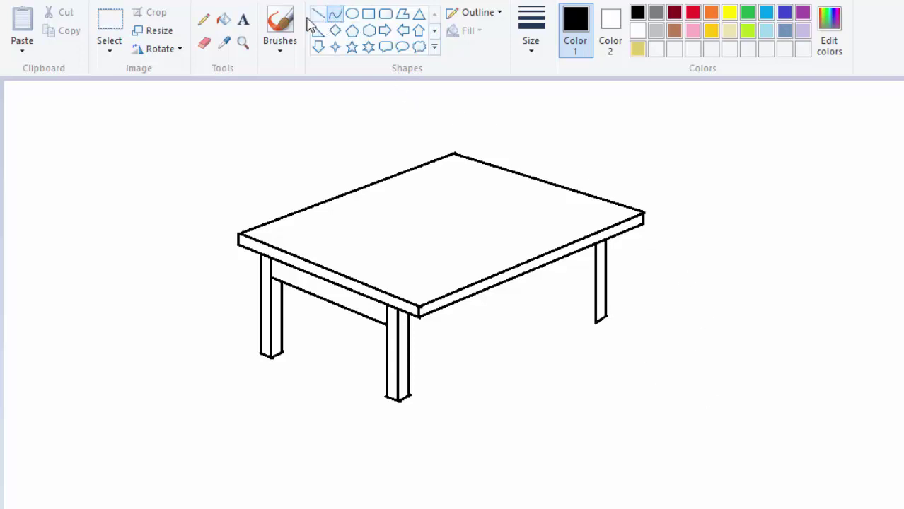
# Step: Draw the slanted lower apron edge from the front-corner leg to the right-corner leg, parallel to the tabletop edge
pyautogui.click(320, 15)
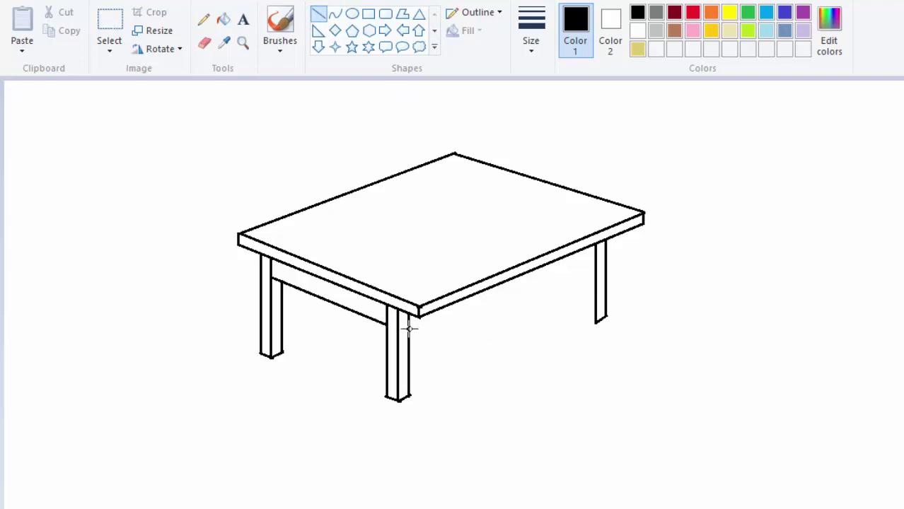
pyautogui.moveTo(409, 328); pyautogui.dragTo(594, 249)
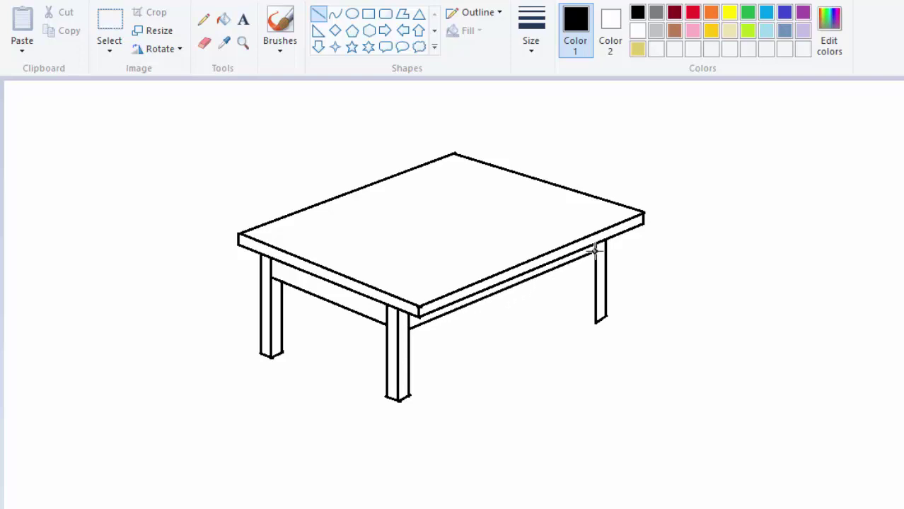
pyautogui.moveTo(595, 249); pyautogui.dragTo(595, 251)
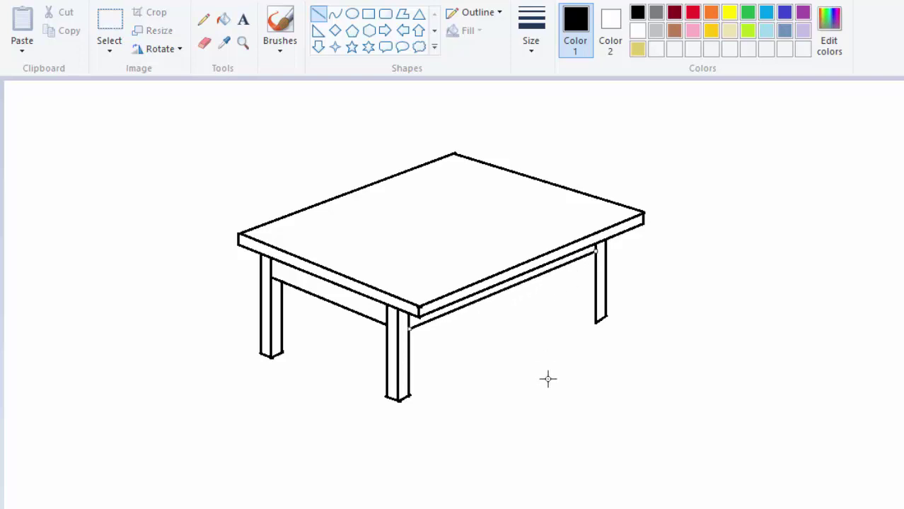
pyautogui.click(334, 15)
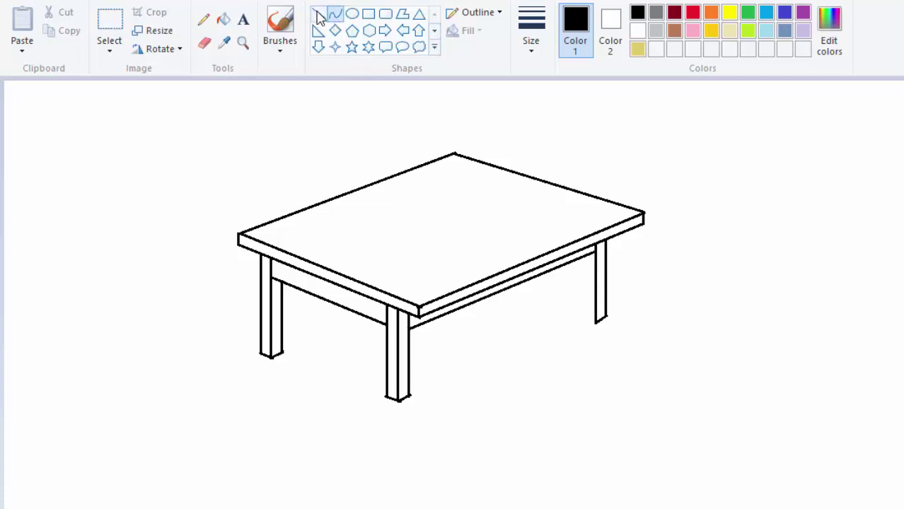
# Step: Add the inner face of the right-corner leg with a vertical from the apron edge and a short bottom line
pyautogui.click(318, 14)
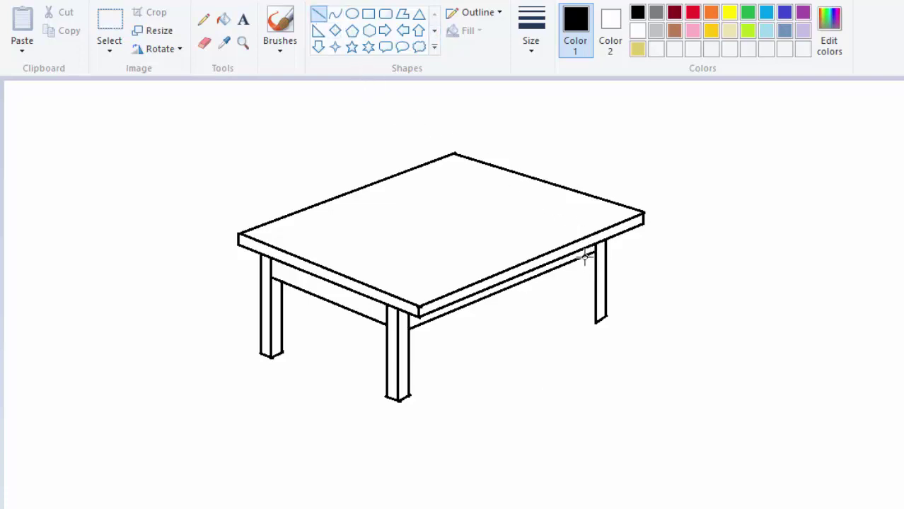
pyautogui.moveTo(586, 254); pyautogui.dragTo(585, 327)
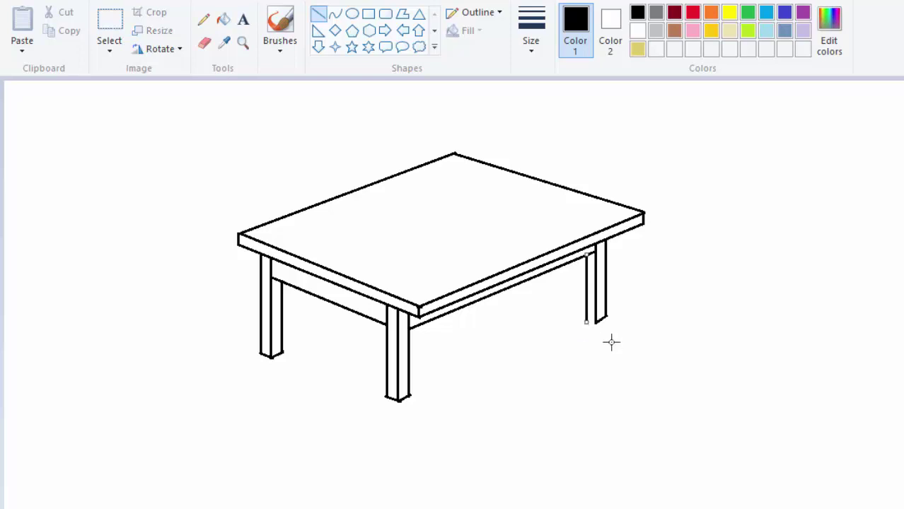
pyautogui.click(318, 14)
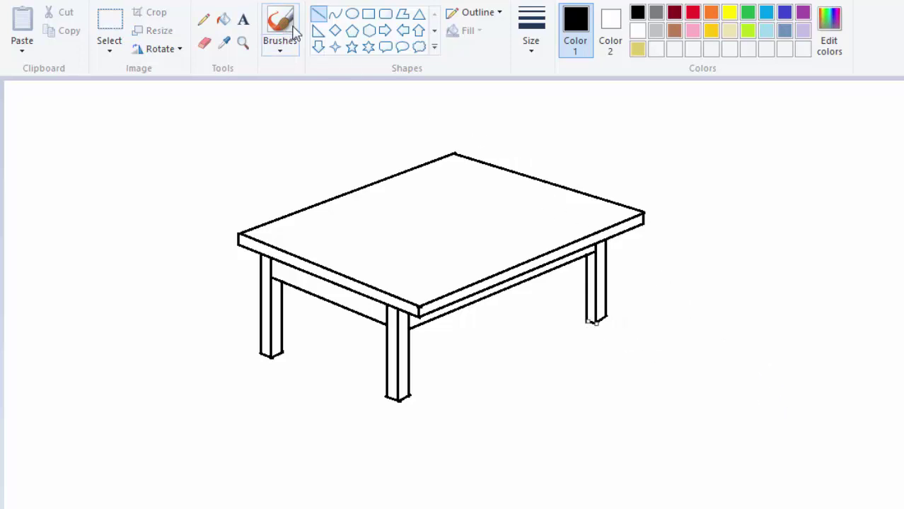
pyautogui.click(335, 16)
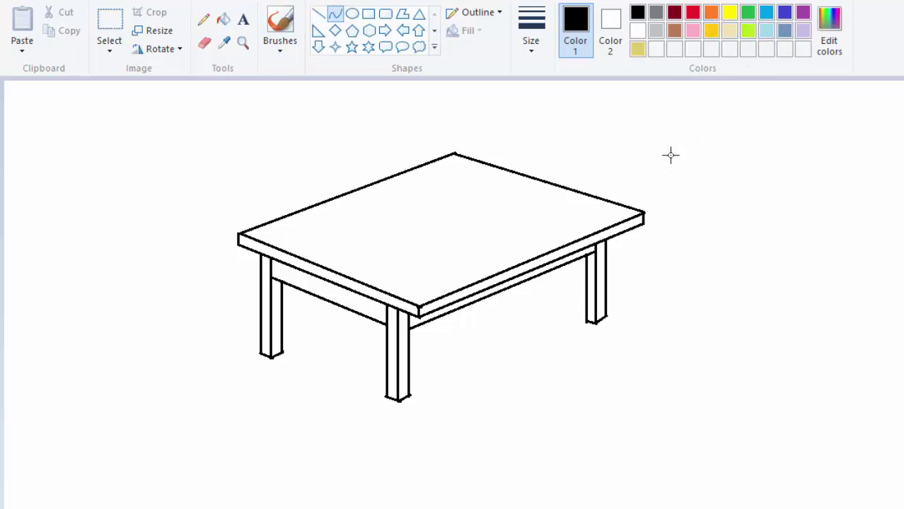
# Step: Fill the tabletop surface with the pale yellow palette color
pyautogui.click(730, 32)
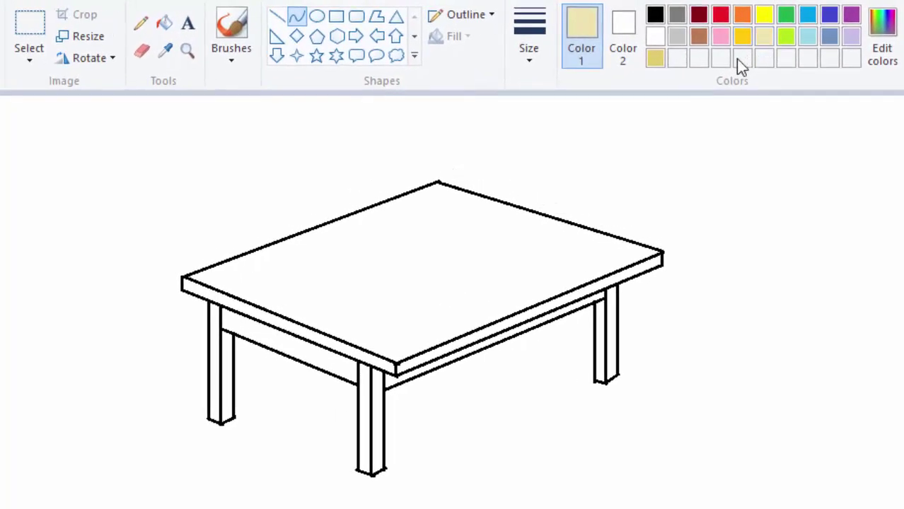
pyautogui.click(164, 23)
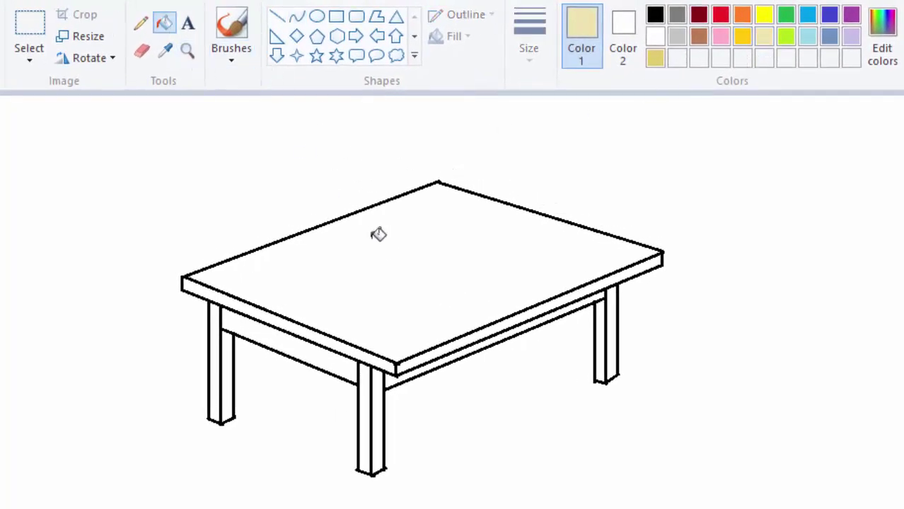
pyautogui.click(430, 271)
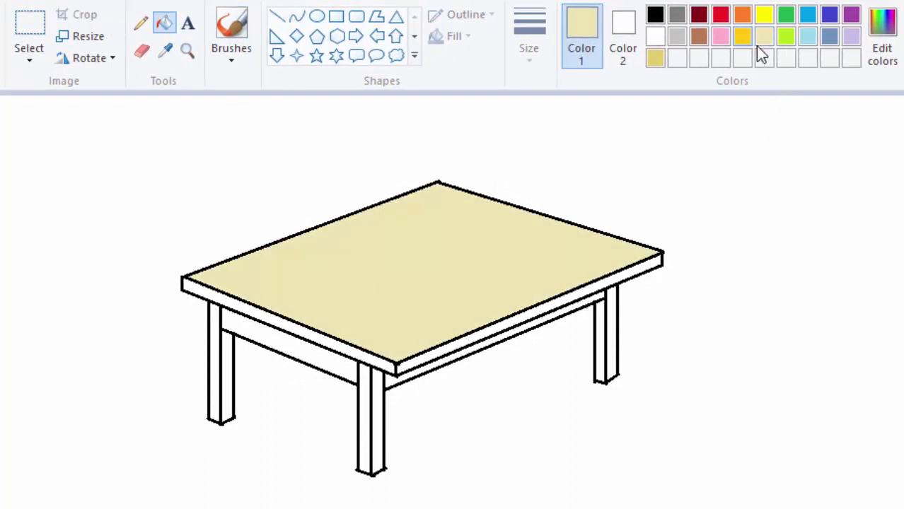
# Step: Mix a darker yellow with luminosity 148 (RGB 222, 200, 92) and fill both visible thickness faces of the tabletop with it
pyautogui.click(884, 47)
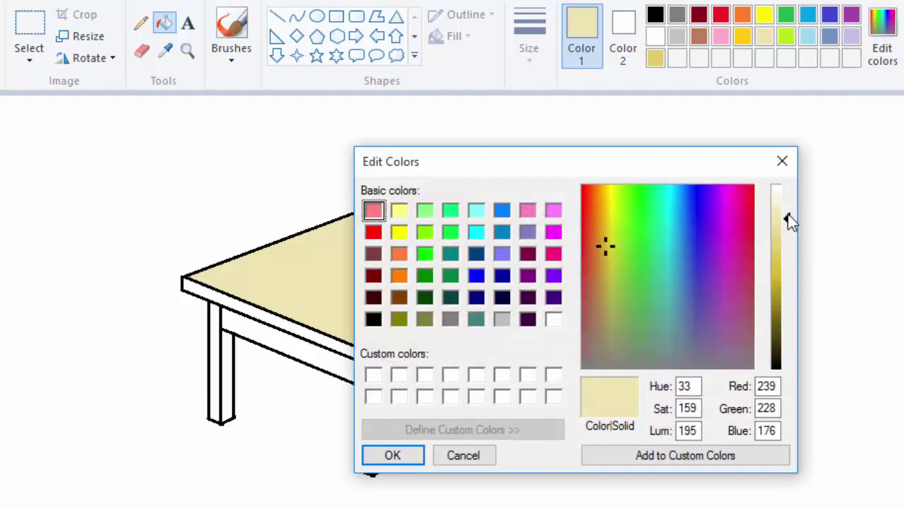
pyautogui.click(786, 216)
pyautogui.moveTo(787, 217); pyautogui.dragTo(788, 256)
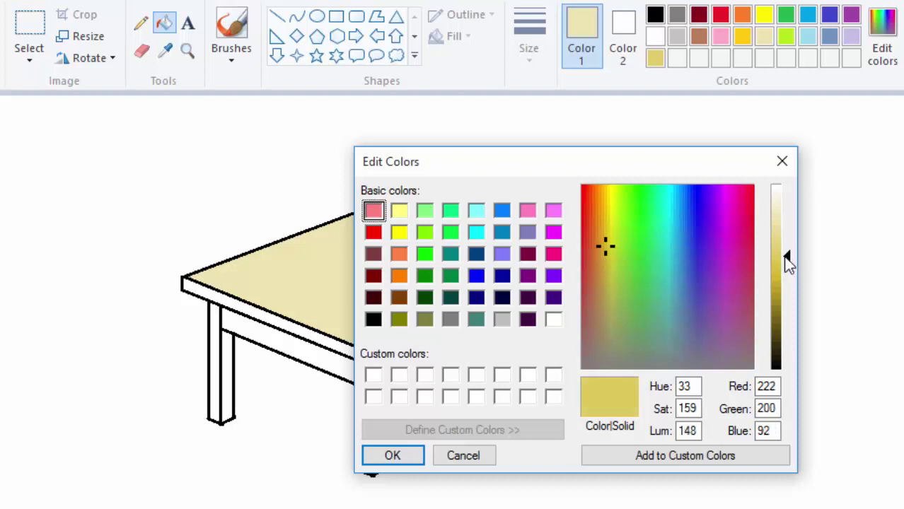
pyautogui.click(373, 458)
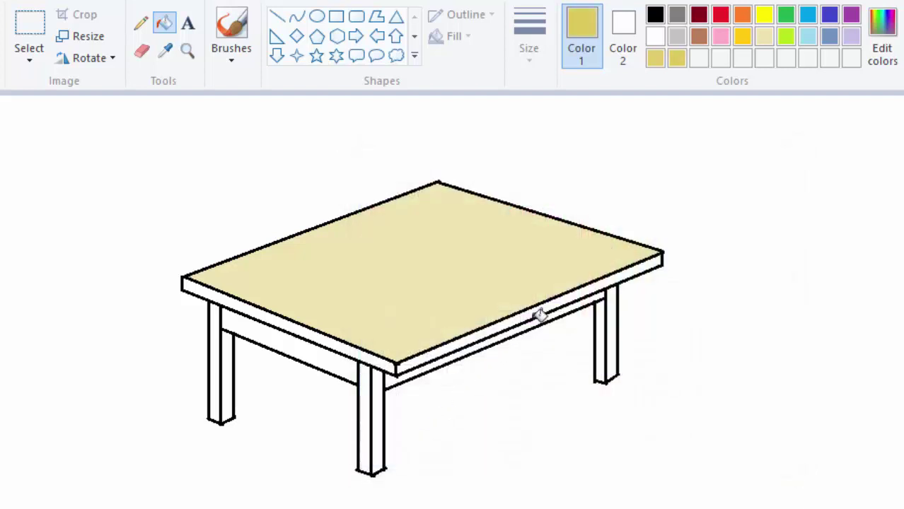
pyautogui.click(626, 273)
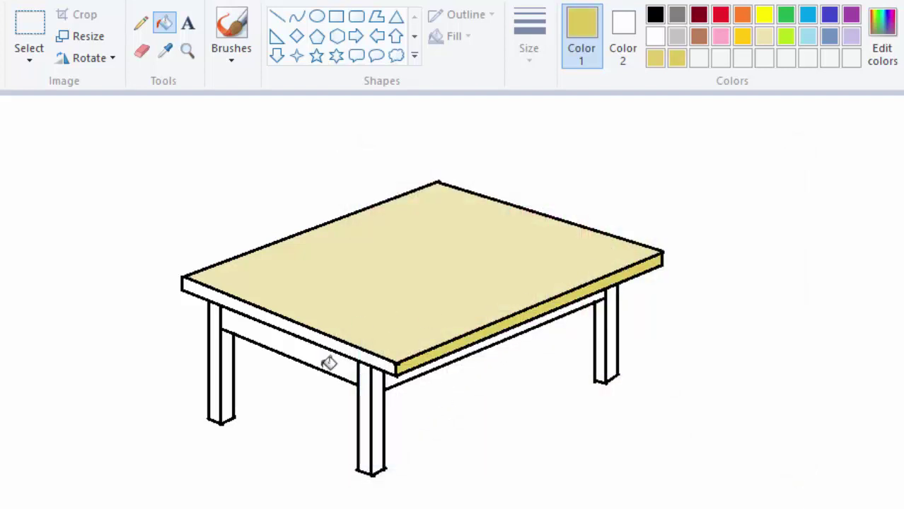
pyautogui.click(335, 338)
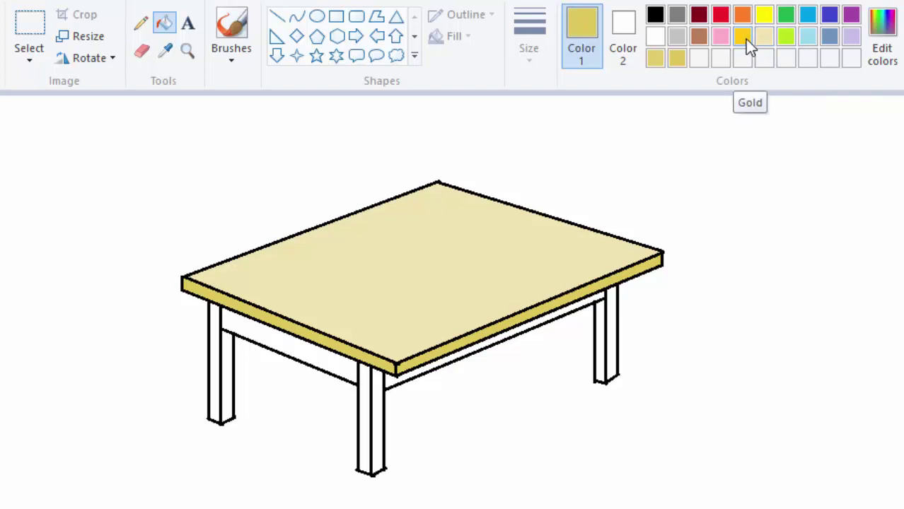
# Step: Choose light gray as Color 1, try to fill the right-corner leg with it, and undo the misplaced fill on the outline
pyautogui.click(678, 34)
pyautogui.click(617, 311)
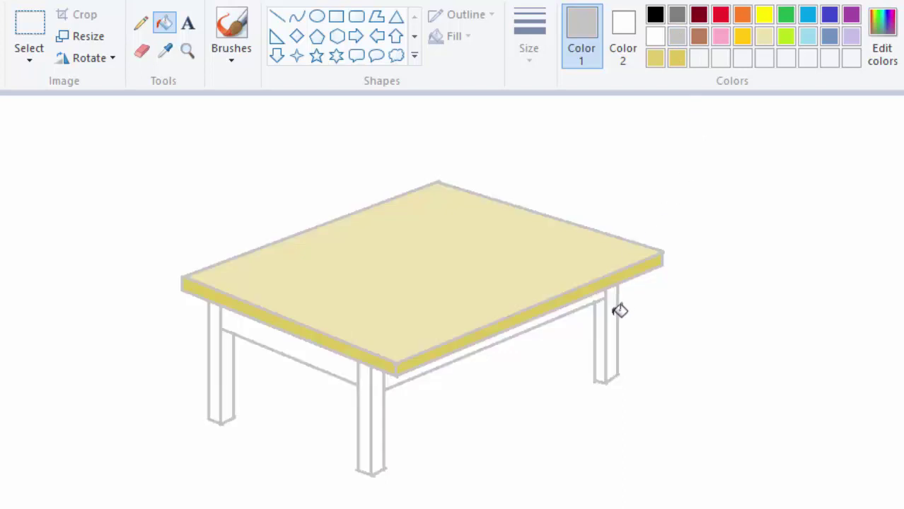
pyautogui.hotkey('ctrl', 'z')
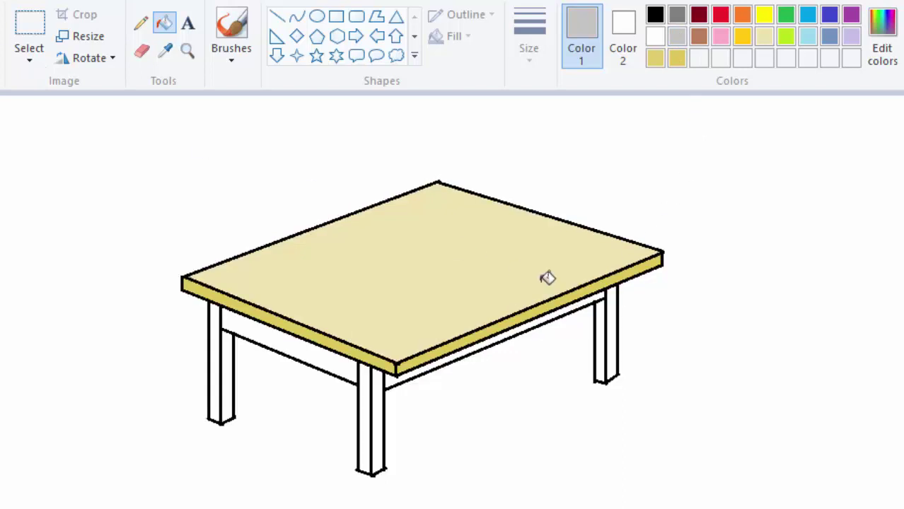
# Step: Fill both visible faces of all three table legs and the two apron panels beneath the tabletop with light gray
pyautogui.click(611, 317)
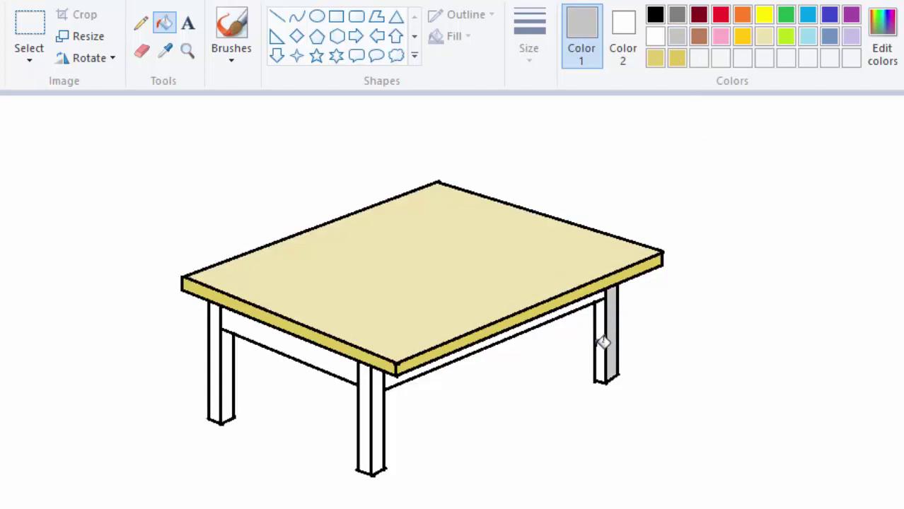
pyautogui.click(601, 344)
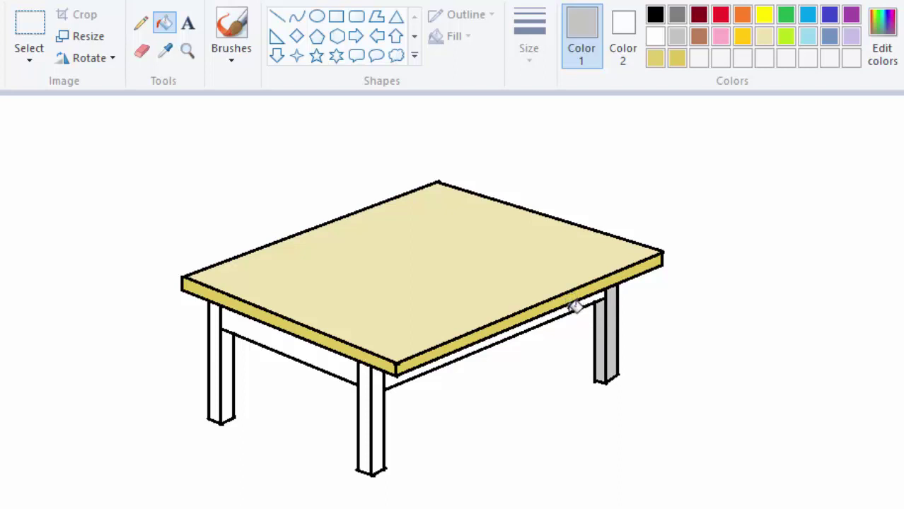
pyautogui.click(559, 310)
pyautogui.click(379, 397)
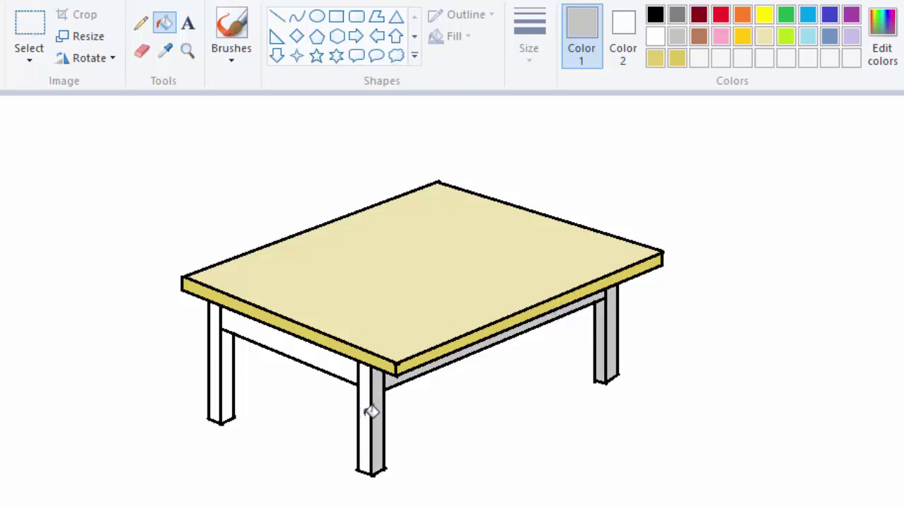
pyautogui.click(369, 405)
pyautogui.click(292, 334)
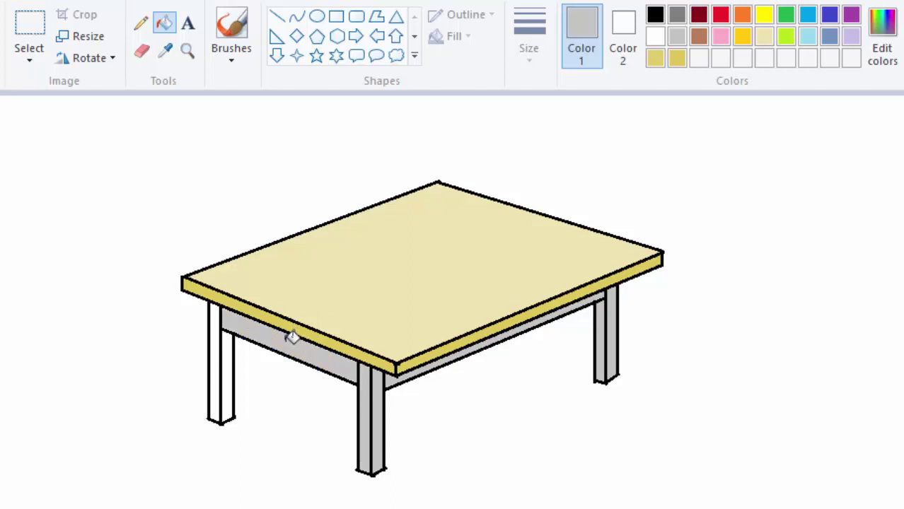
pyautogui.click(216, 329)
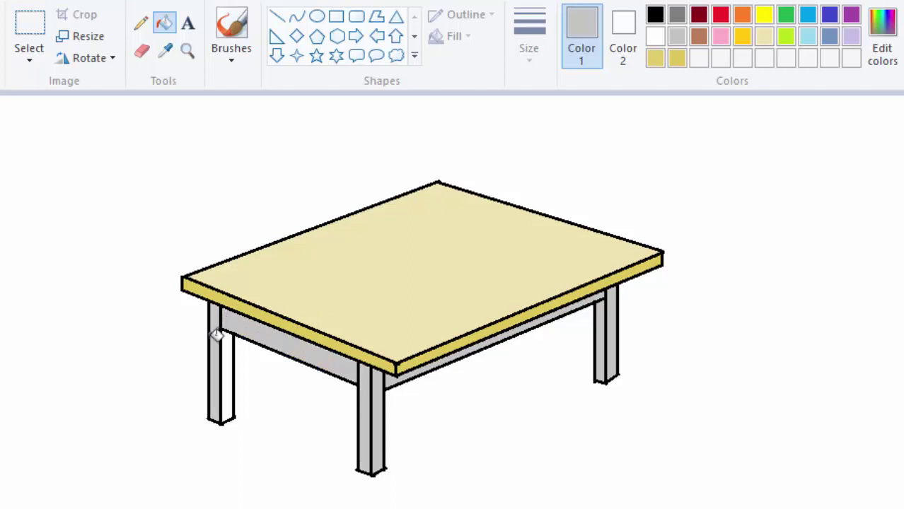
pyautogui.click(230, 368)
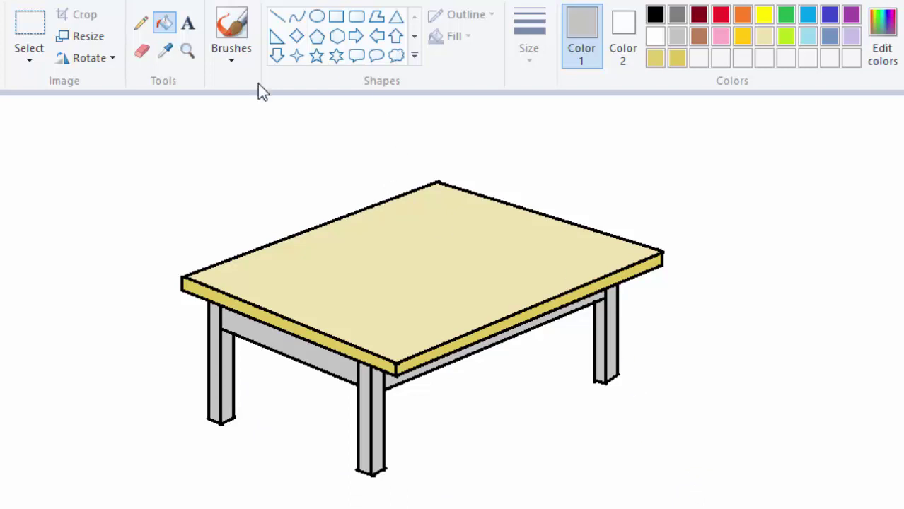
# Step: Add the title "Beautiful Study Table" in red text and place it just above the tabletop's back corner
pyautogui.click(188, 26)
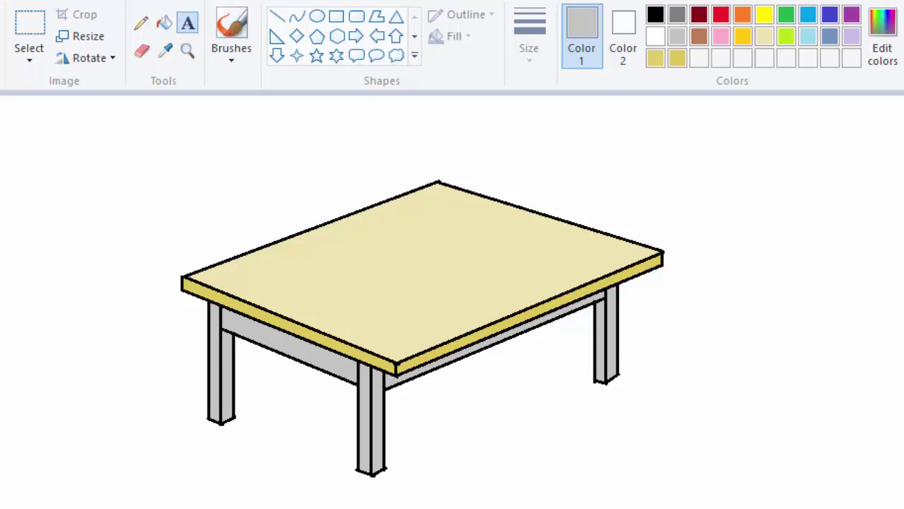
pyautogui.click(722, 16)
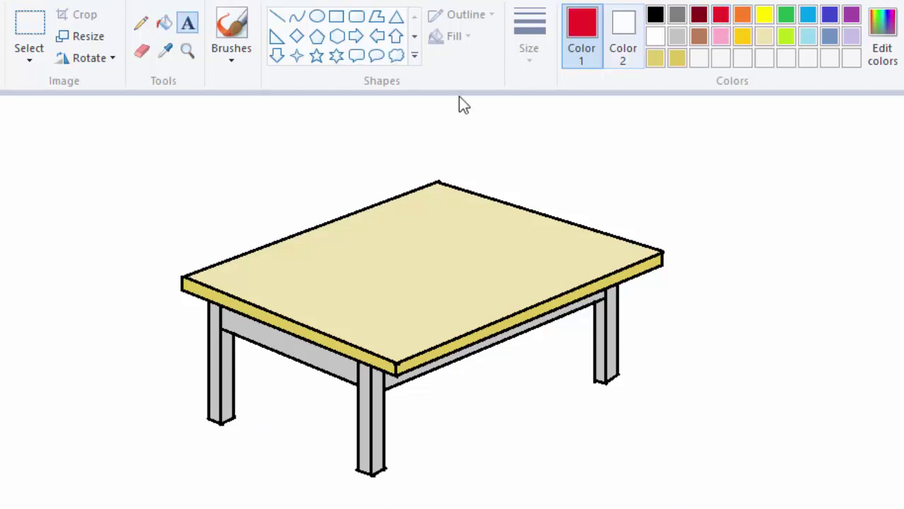
pyautogui.click(280, 137)
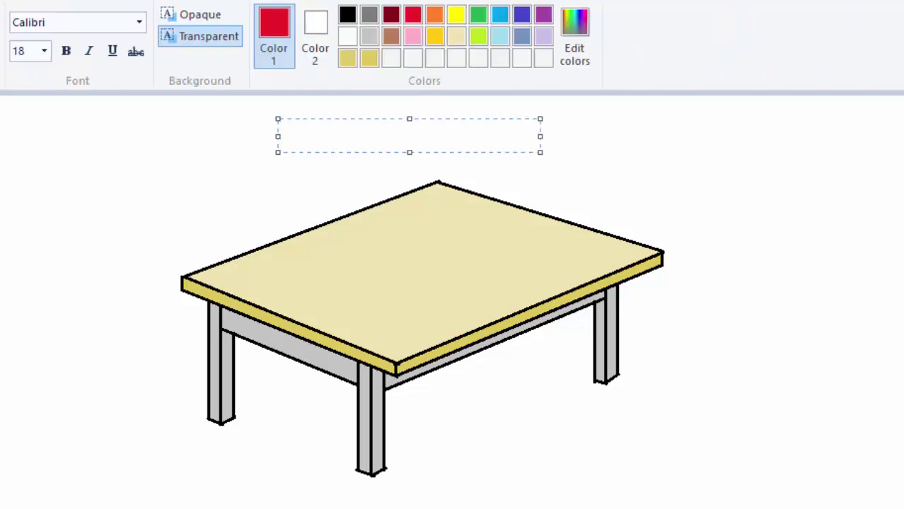
pyautogui.write('Beauti')
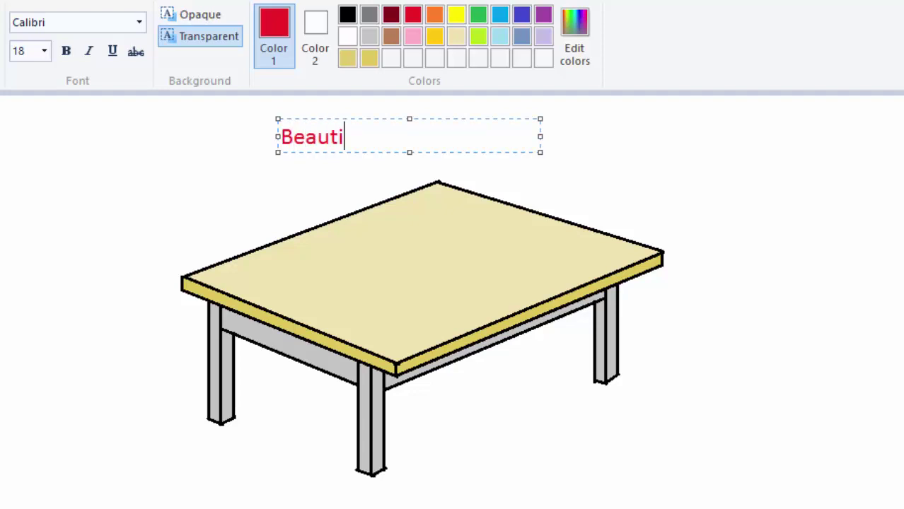
pyautogui.write('c')
pyautogui.press('BackSpace')
pyautogui.write('ful S')
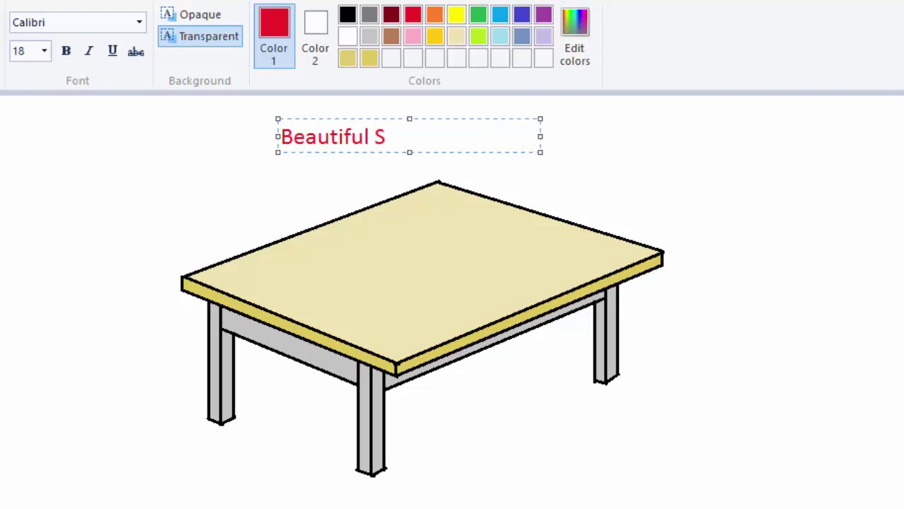
pyautogui.write('tudy')
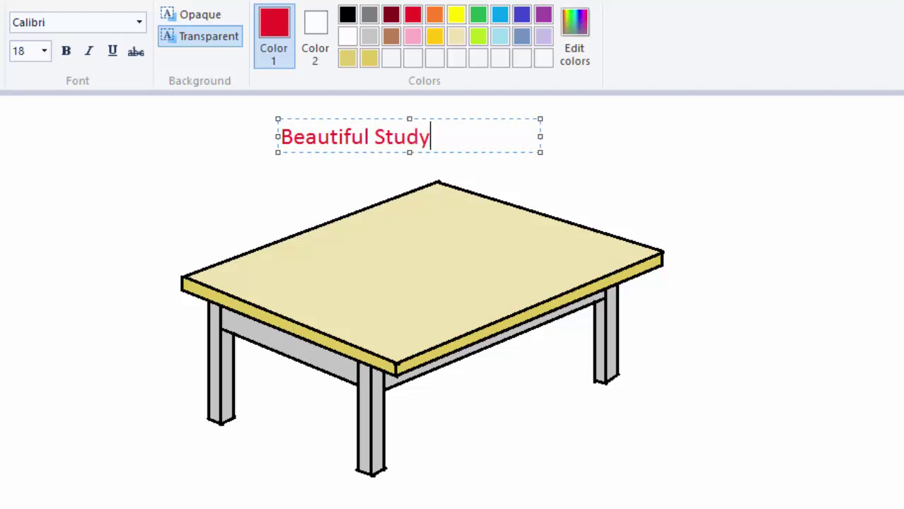
pyautogui.write(' Table')
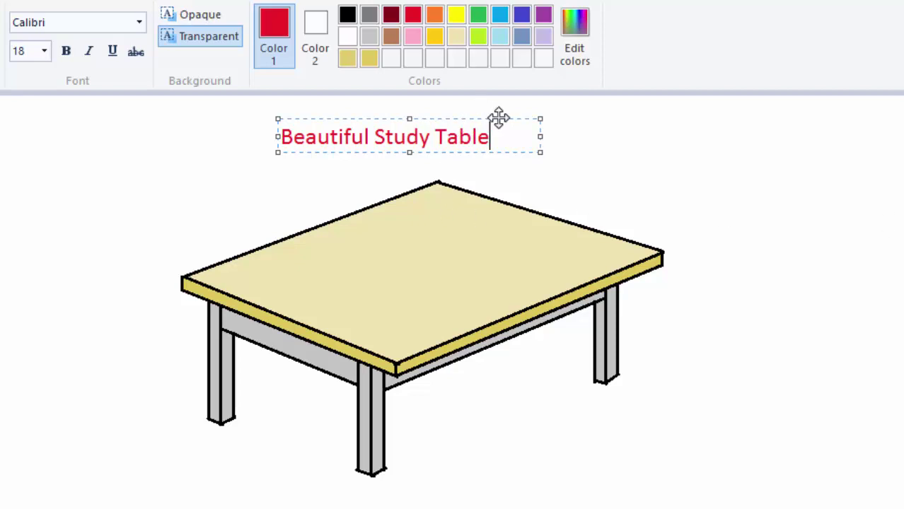
pyautogui.moveTo(505, 119); pyautogui.dragTo(542, 136)
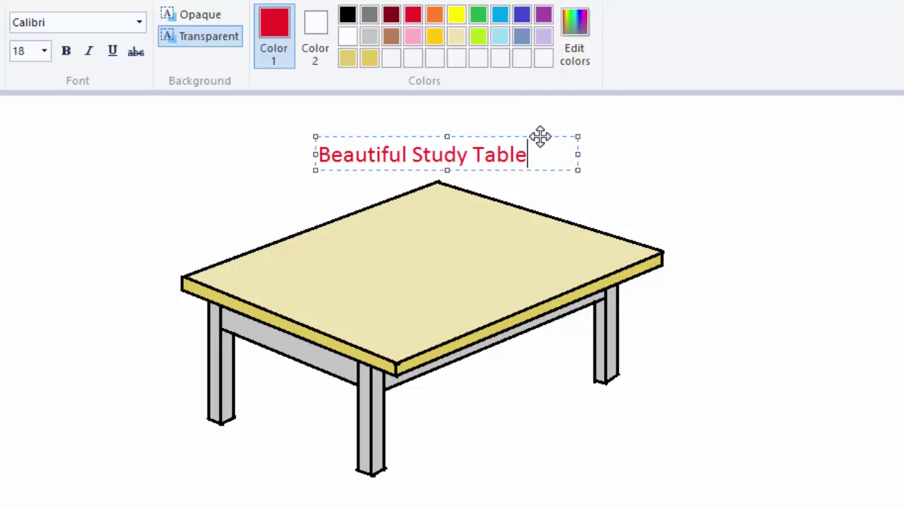
pyautogui.press('Escape')
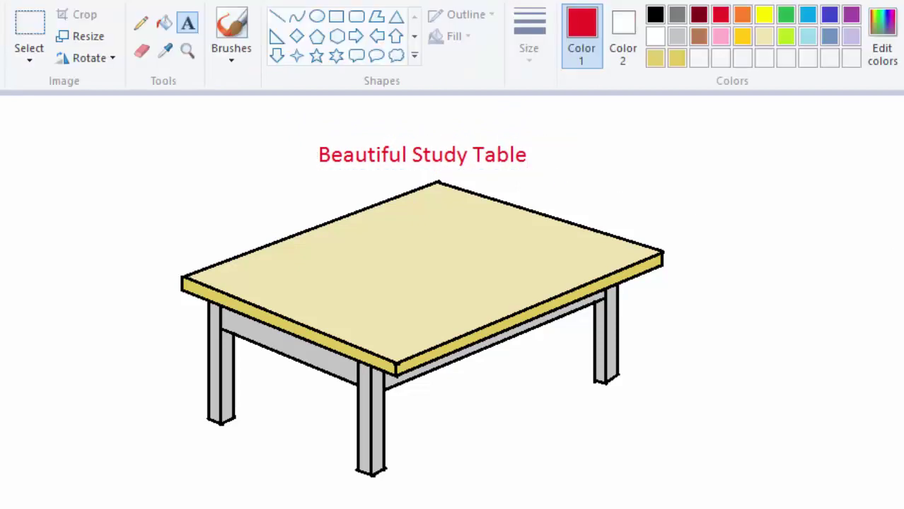
# Step: Crop the canvas to a rectangle tightly enclosing the title and the whole table
pyautogui.click(30, 25)
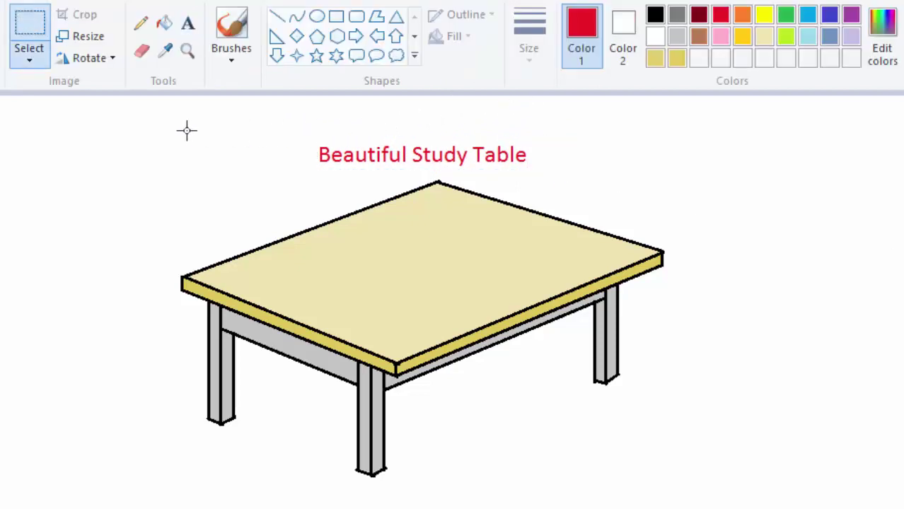
pyautogui.moveTo(166, 132); pyautogui.dragTo(672, 484)
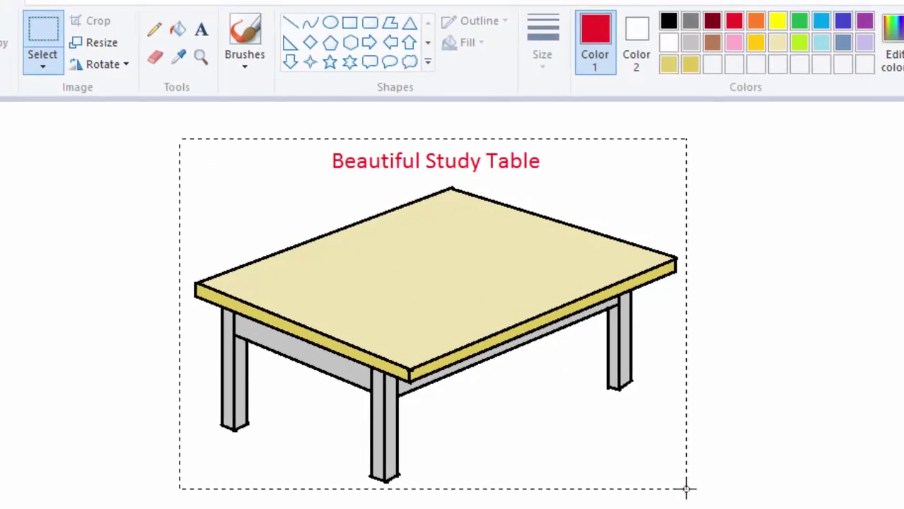
pyautogui.click(85, 15)
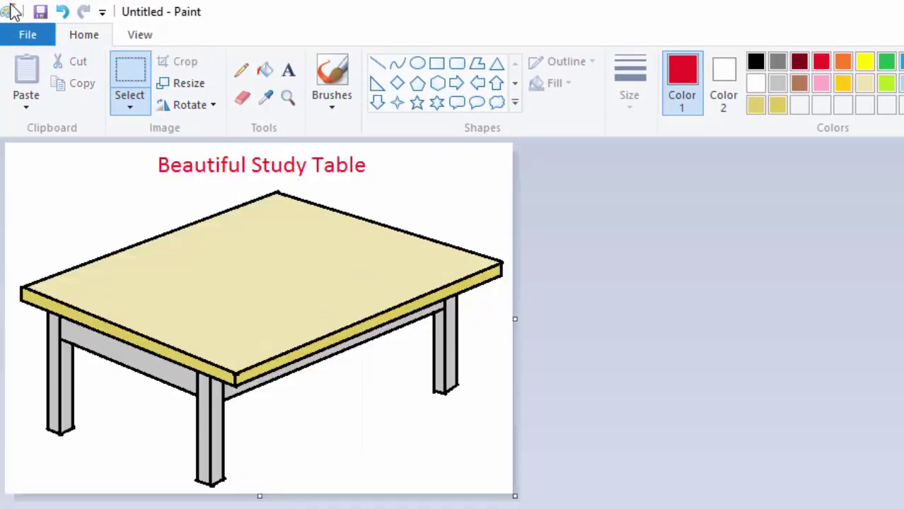
# Step: Save the table drawing as a PNG named TABLE in the DRAWINGS folder
pyautogui.click(41, 12)
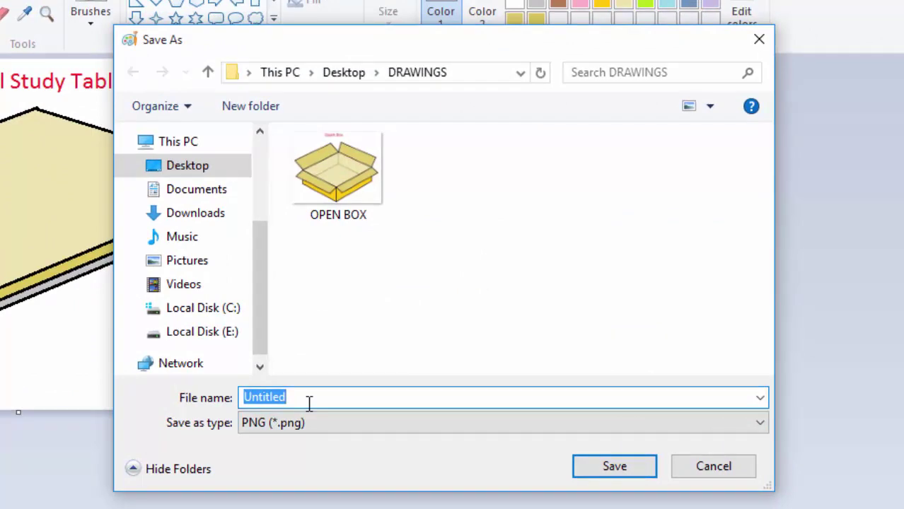
pyautogui.write('TABLE')
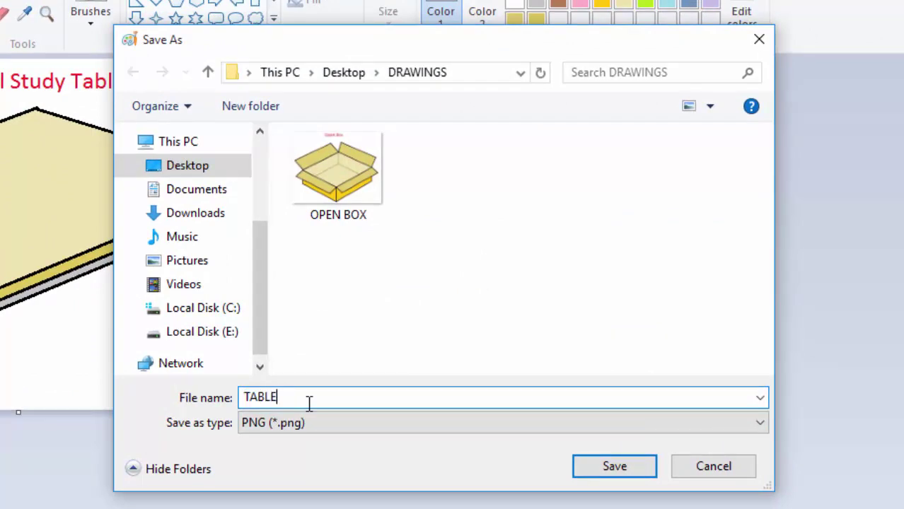
pyautogui.click(617, 471)
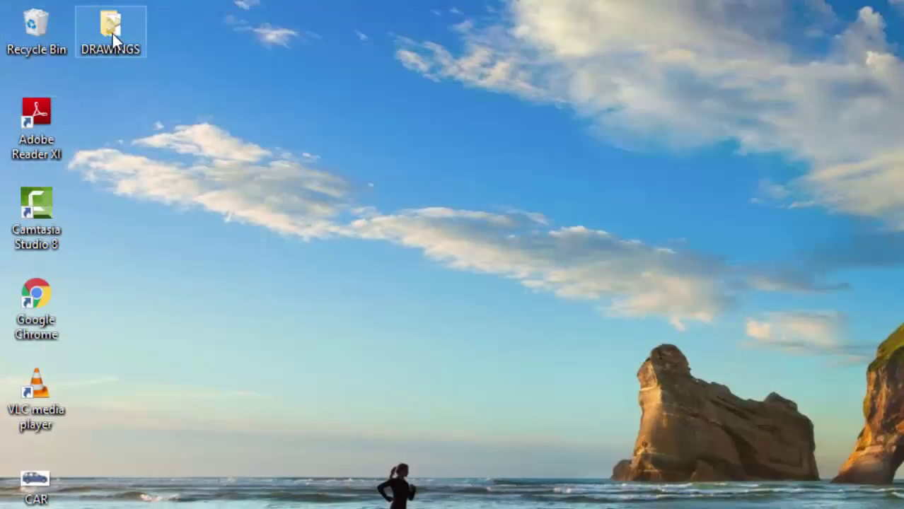
# Step: Switch to the desktop, move the DRAWINGS folder toward an open area, and open it in File Explorer
pyautogui.moveTo(113, 33); pyautogui.dragTo(341, 194)
pyautogui.doubleClick(341, 196)
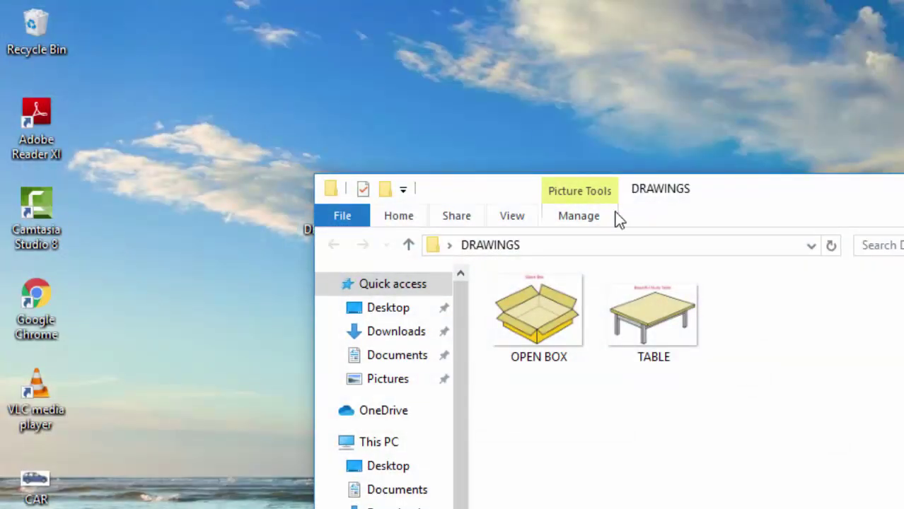